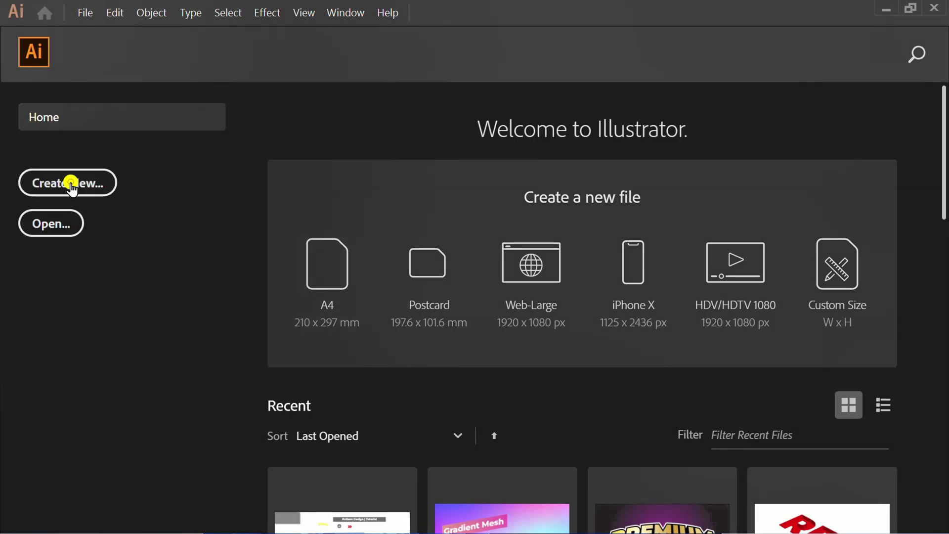
- Create a new 1280 × 720 pt landscape document from the Home screen
{"action": "left_click", "coordinate": [70, 185]}
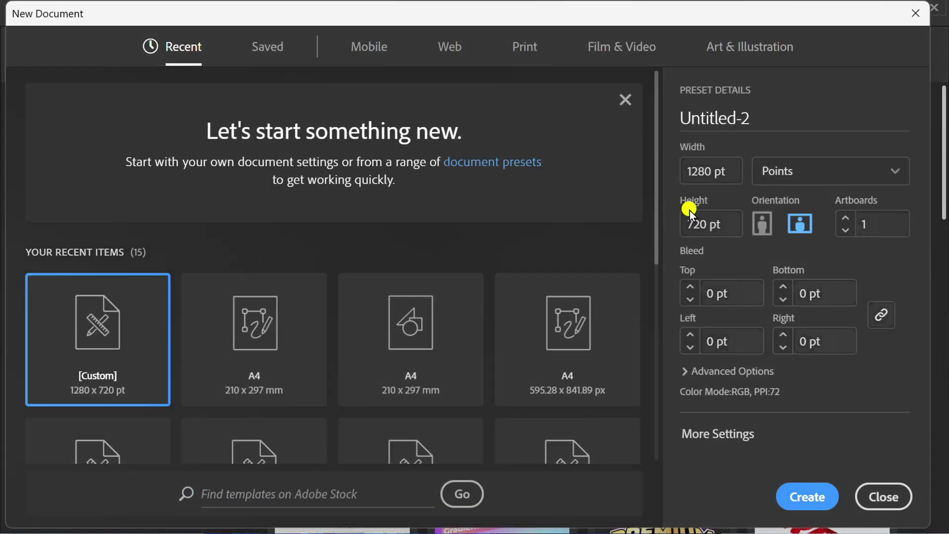
{"action": "left_click", "coordinate": [740, 175]}
{"action": "left_click", "coordinate": [737, 221]}
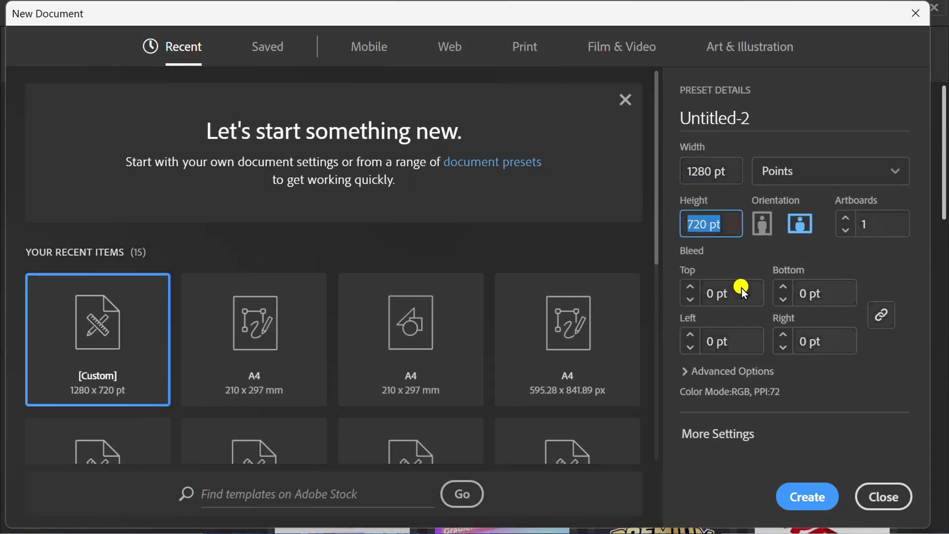
{"action": "left_click", "coordinate": [808, 497]}
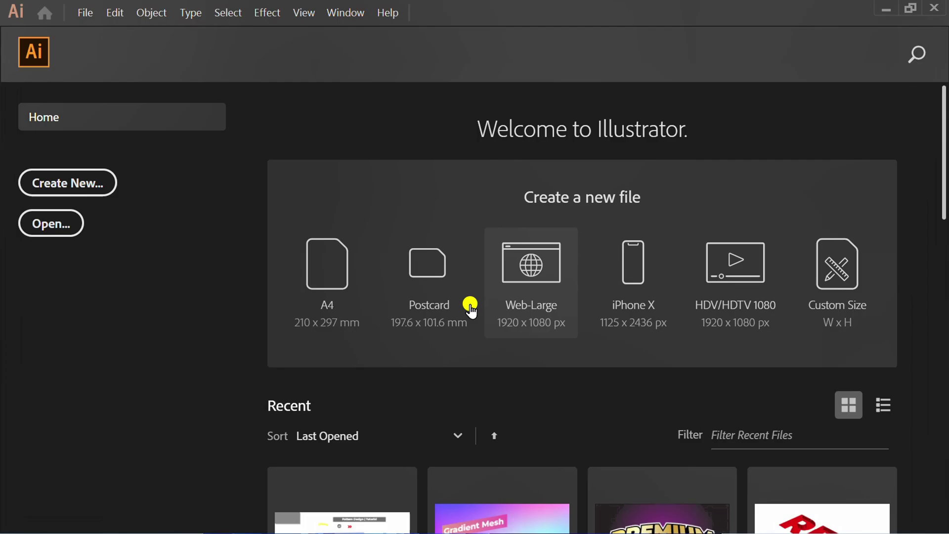
{"action": "scroll", "coordinate": [443, 306], "scroll_direction": "down", "scroll_amount": 1, "text": "alt"}
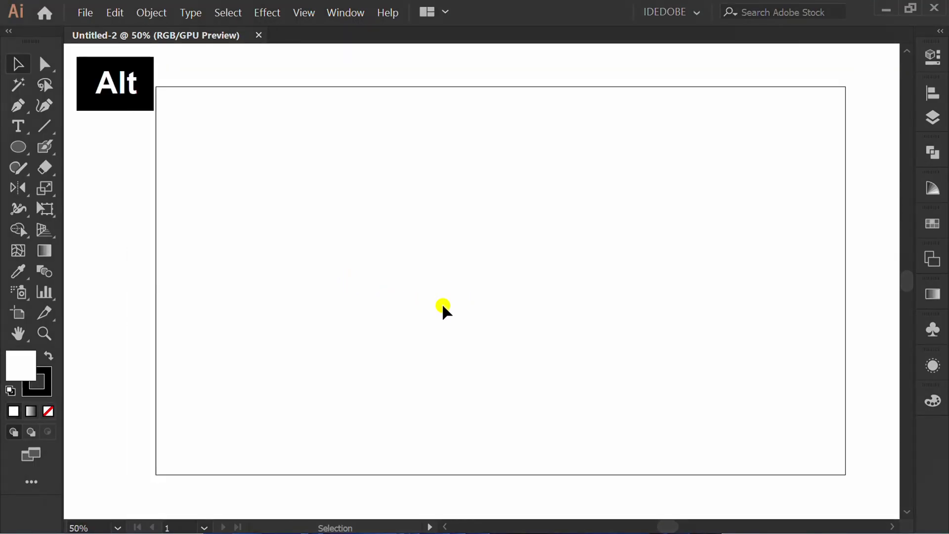
- Draw an exact 200 × 200 pt square with the Rectangle tool
{"action": "key", "text": "m"}
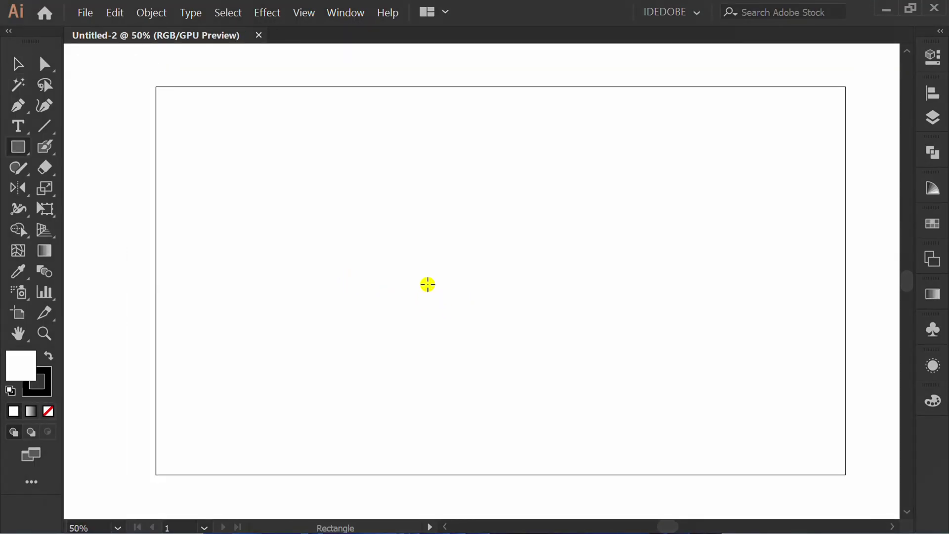
{"action": "left_click", "coordinate": [419, 260]}
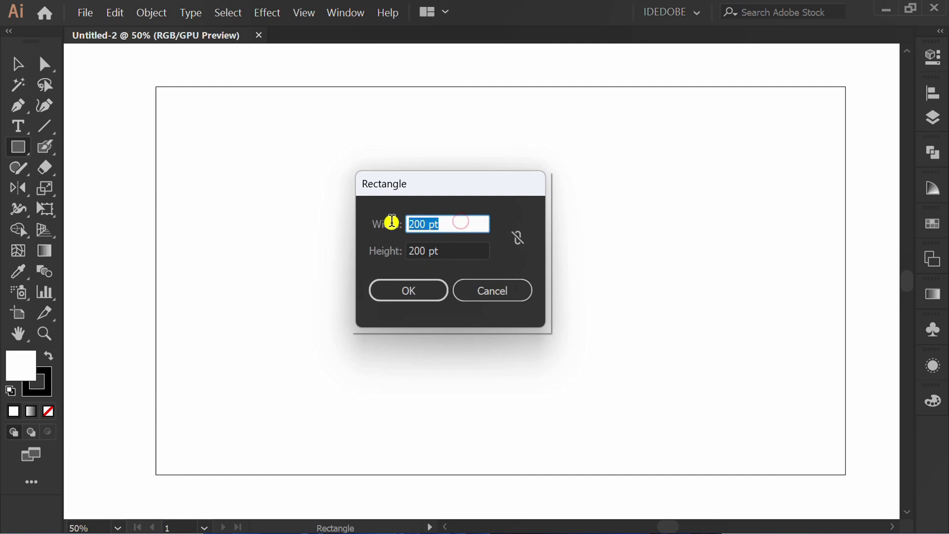
{"action": "left_click", "coordinate": [456, 250]}
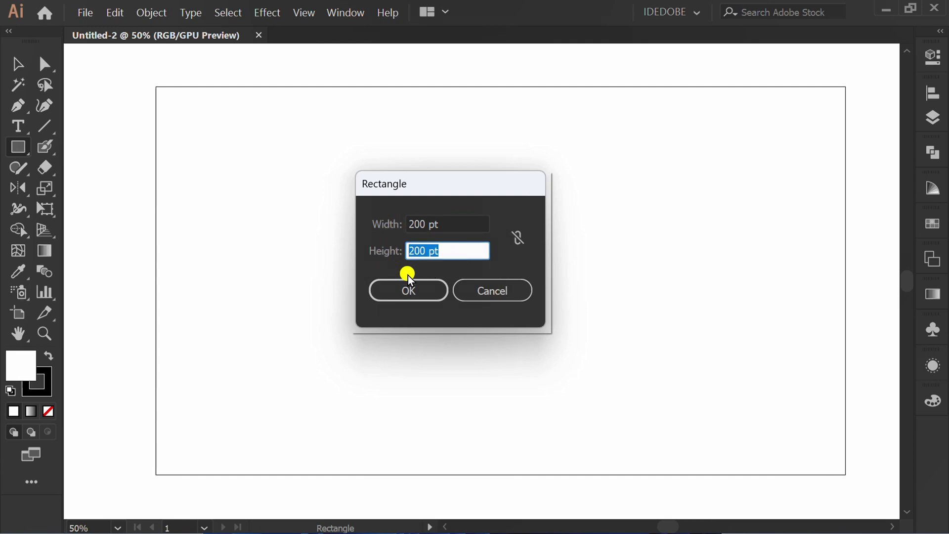
{"action": "left_click", "coordinate": [431, 292]}
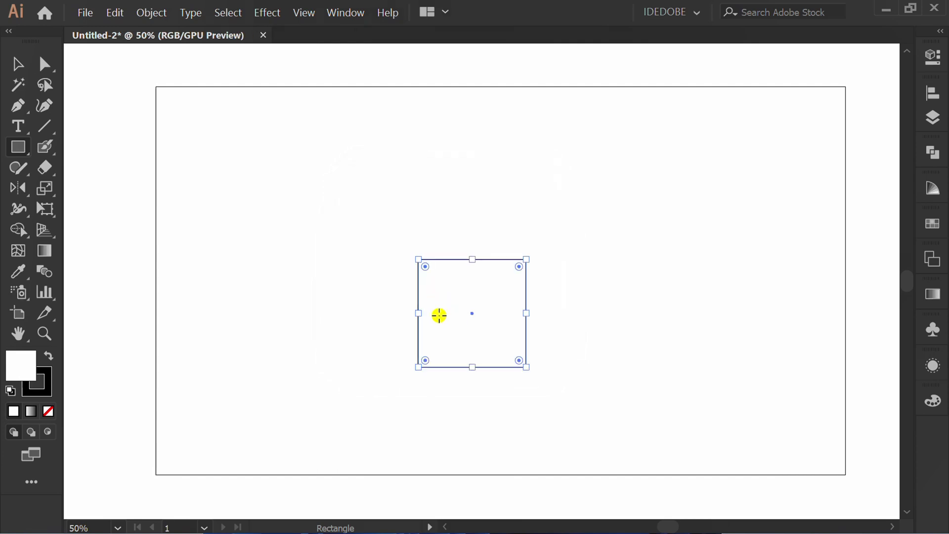
- Add a 200 × 200 pt circle with the Ellipse tool and select it with the square
{"action": "left_click", "coordinate": [18, 147]}
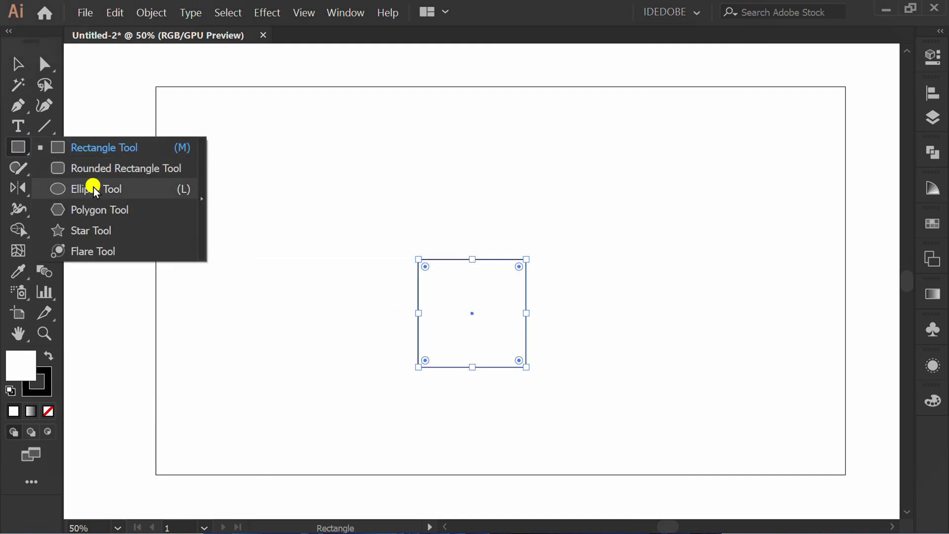
{"action": "left_click", "coordinate": [121, 190]}
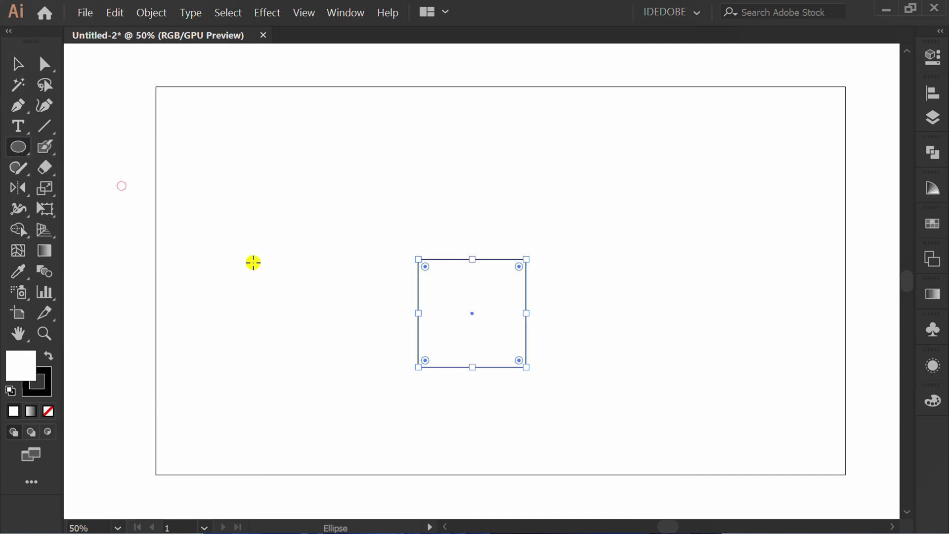
{"action": "left_click", "coordinate": [373, 223]}
{"action": "type", "text": "2"}
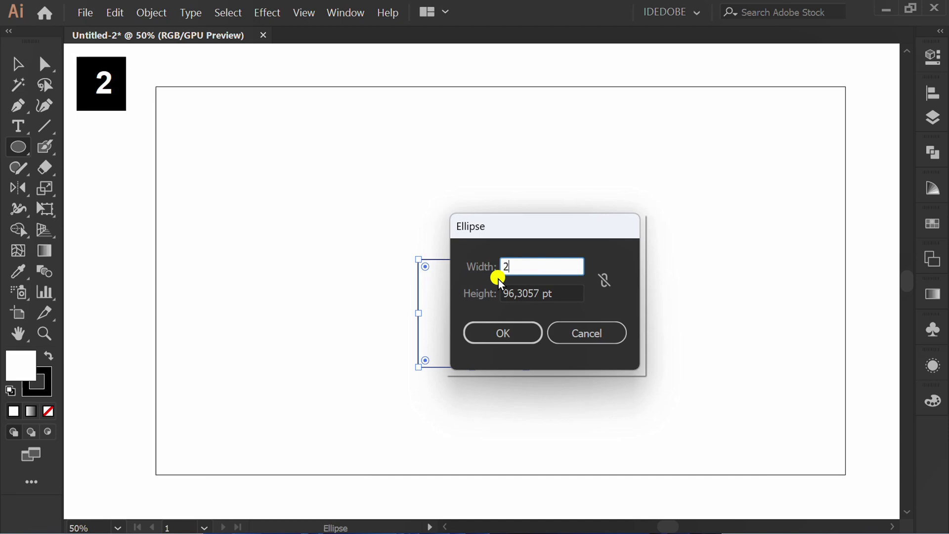
{"action": "type", "text": "00"}
{"action": "key", "text": "Tab"}
{"action": "type", "text": "200"}
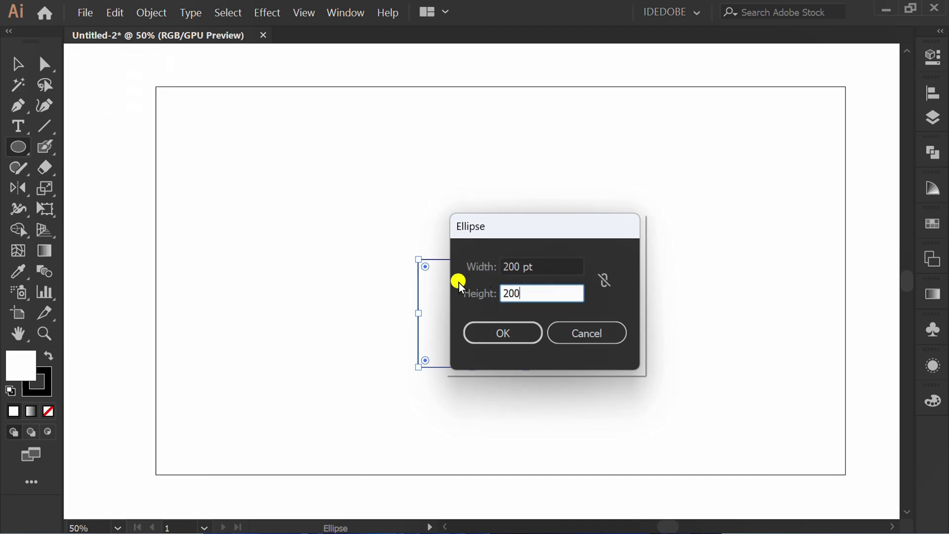
{"action": "left_click", "coordinate": [521, 336]}
{"action": "key", "text": "v"}
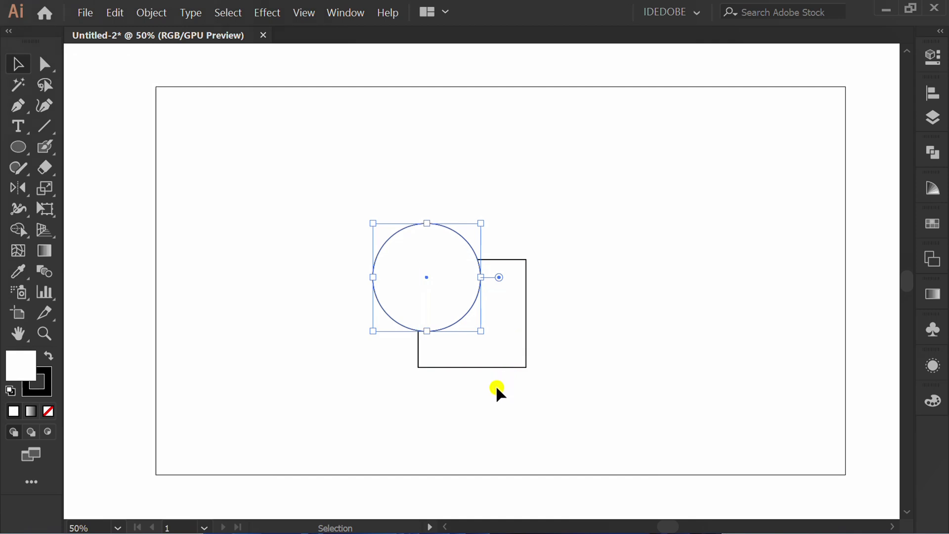
{"action": "left_click", "coordinate": [494, 395]}
{"action": "left_click_drag", "start_coordinate": [600, 186], "coordinate": [312, 406]}
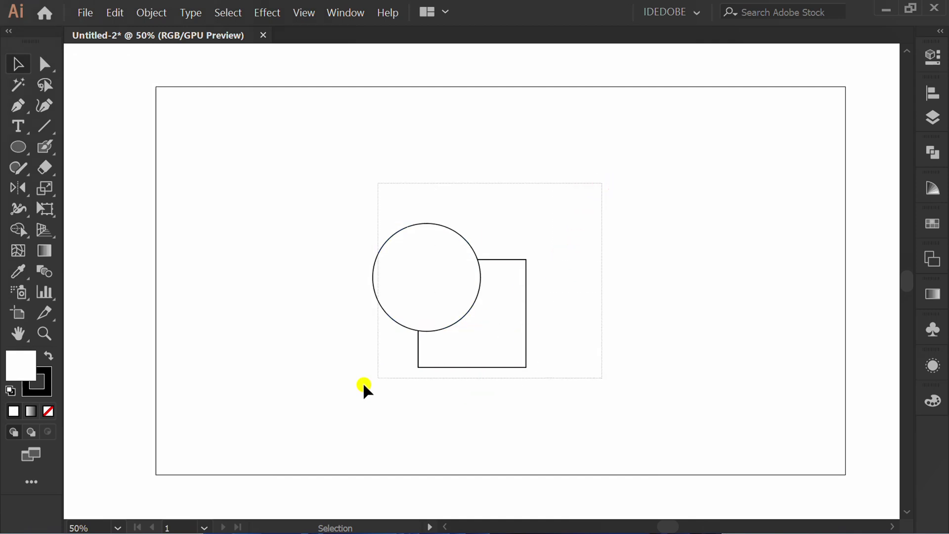
- Remove both shapes' fill and align them on their horizontal and vertical centres
{"action": "key", "text": "slash"}
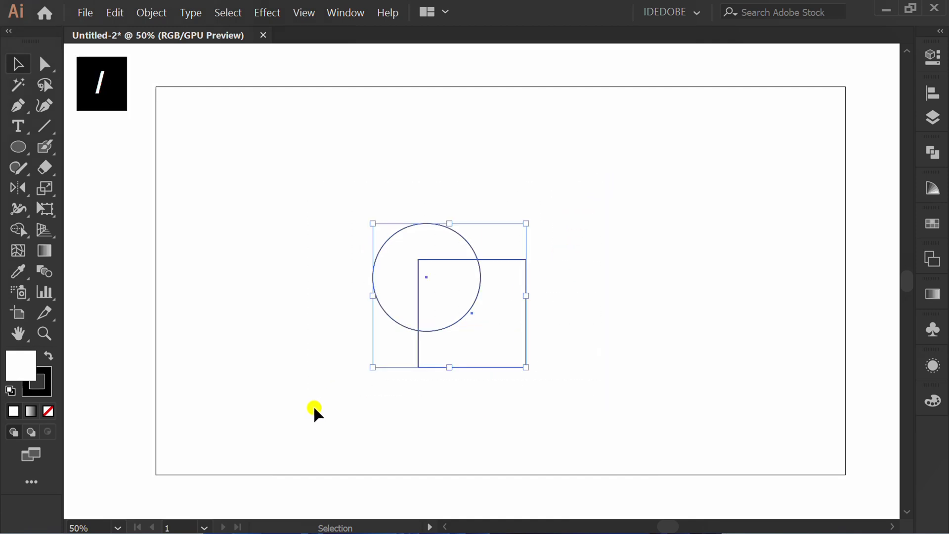
{"action": "left_click", "coordinate": [932, 90]}
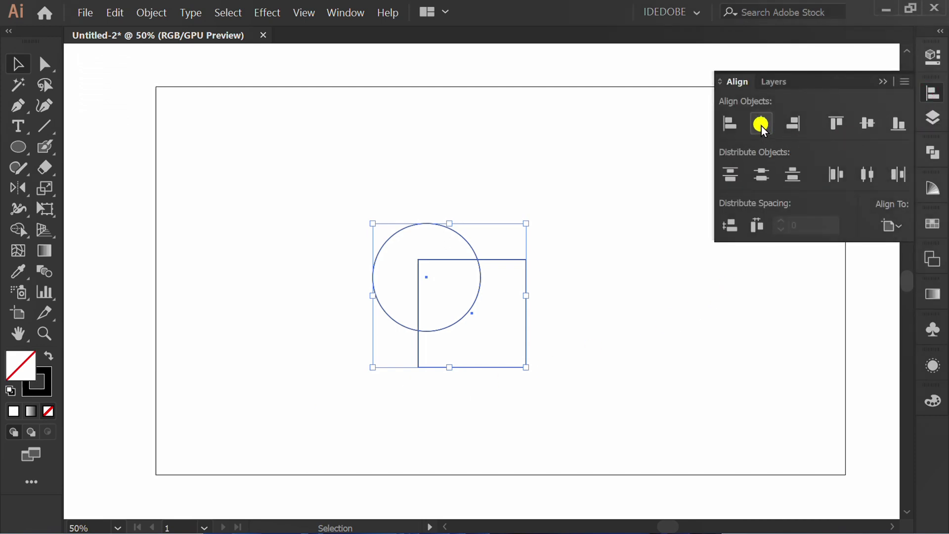
{"action": "left_click", "coordinate": [761, 124]}
{"action": "left_click", "coordinate": [869, 123]}
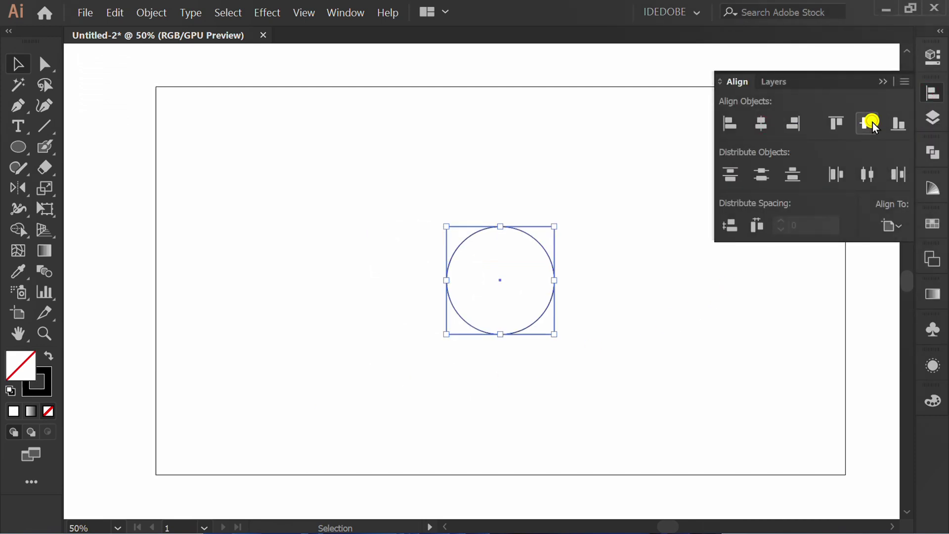
{"action": "left_click", "coordinate": [880, 82]}
{"action": "left_click", "coordinate": [617, 276]}
{"action": "key", "text": "ctrl+plus"}
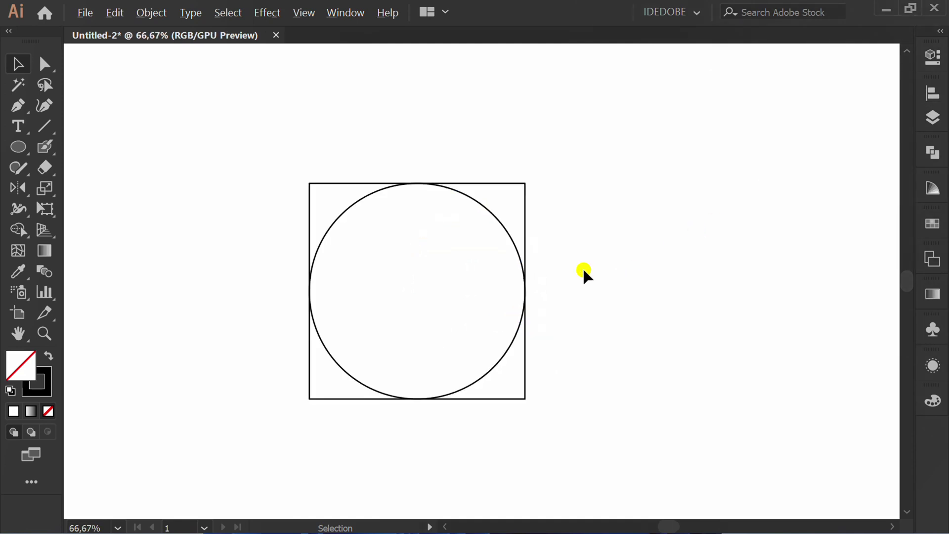
- Duplicate the circle straight up so the copy is centred on the square's top edge
{"action": "key", "text": "space"}
{"action": "left_click_drag", "start_coordinate": [556, 288], "coordinate": [591, 314]}
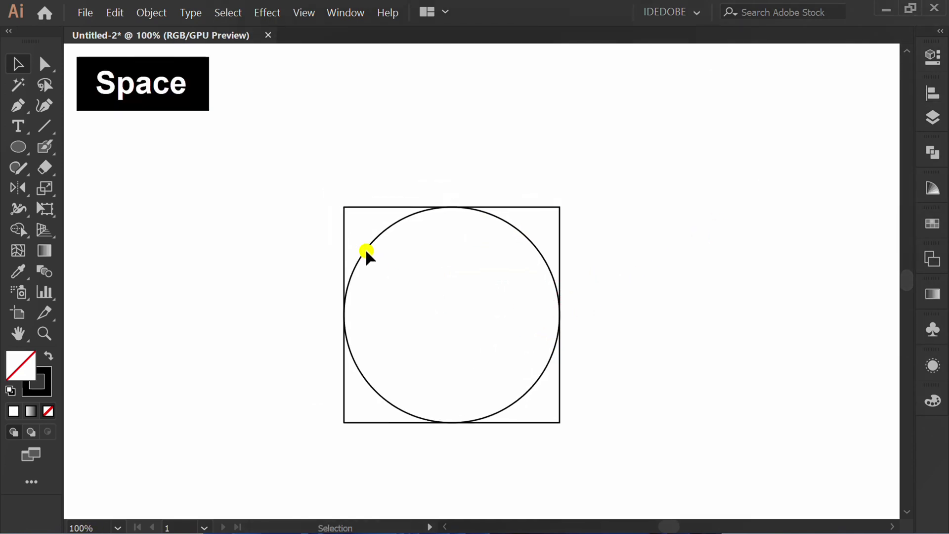
{"action": "left_click", "coordinate": [366, 251]}
{"action": "left_click_drag", "start_coordinate": [451, 315], "coordinate": [452, 206]}
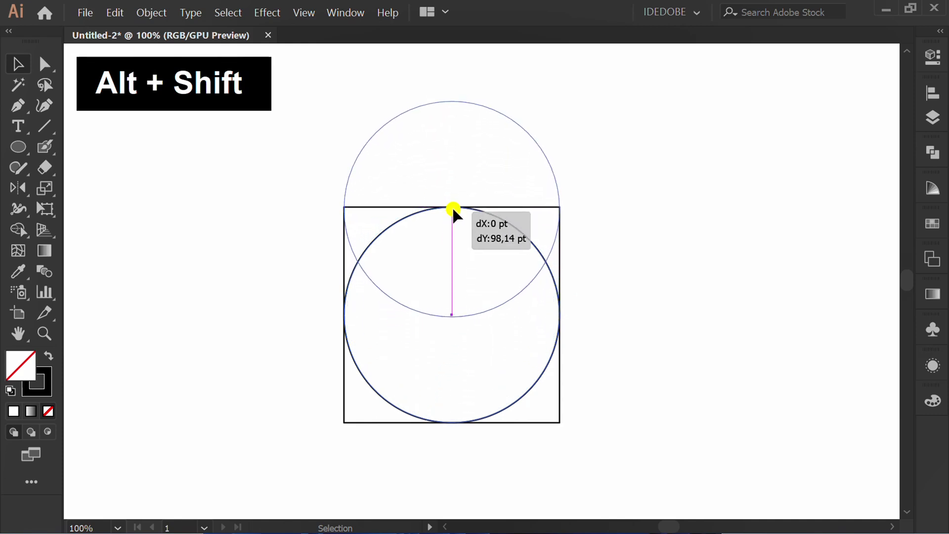
{"action": "left_click_drag", "start_coordinate": [451, 201], "coordinate": [450, 204]}
{"action": "left_click", "coordinate": [656, 311]}
- Move the original circle 100 pt right onto the square's right edge
{"action": "left_click", "coordinate": [353, 367]}
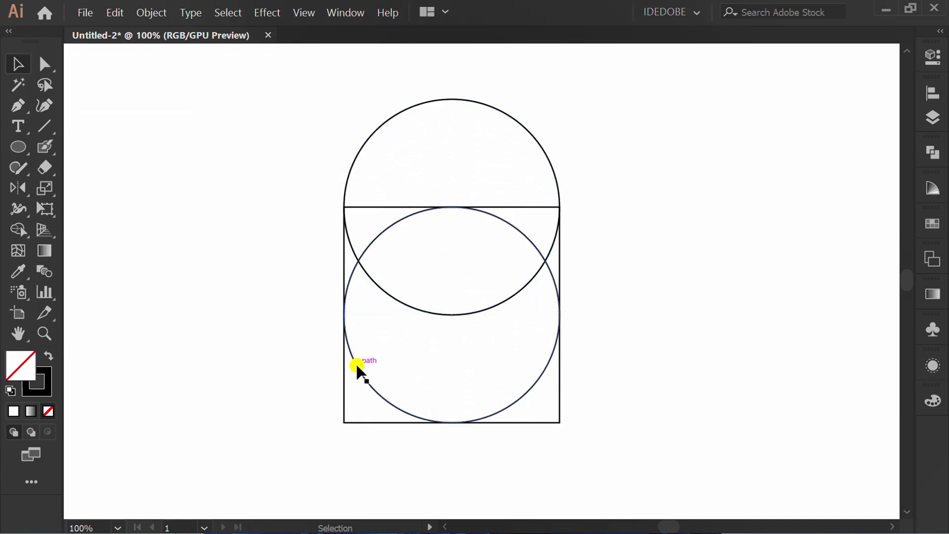
{"action": "left_click_drag", "start_coordinate": [451, 316], "coordinate": [561, 315]}
{"action": "left_click", "coordinate": [235, 349]}
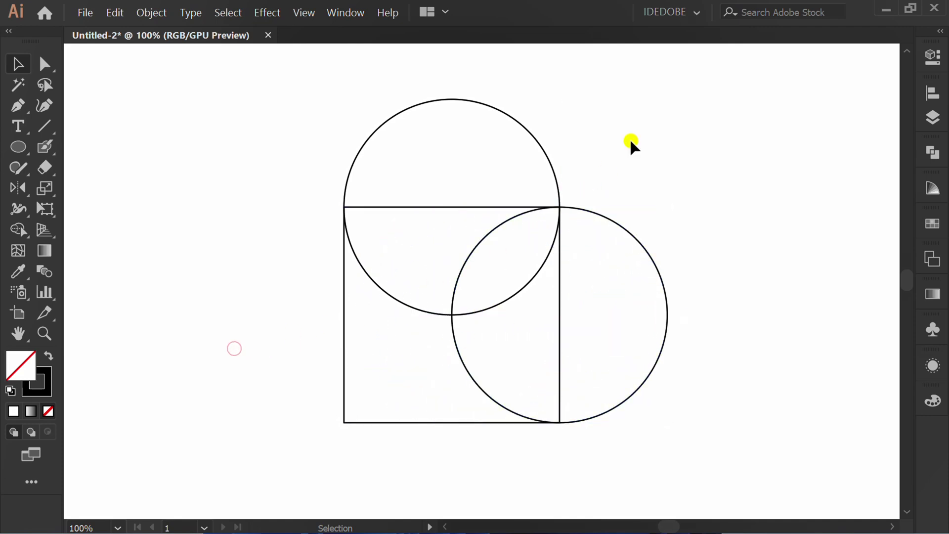
- Merge the square and both circles into a single outline
{"action": "left_click_drag", "start_coordinate": [627, 195], "coordinate": [263, 442]}
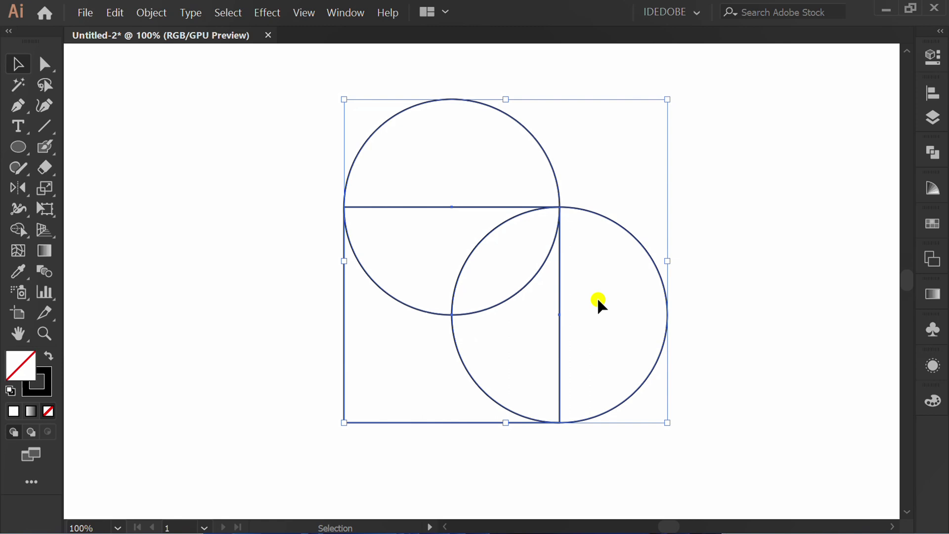
{"action": "left_click", "coordinate": [933, 153]}
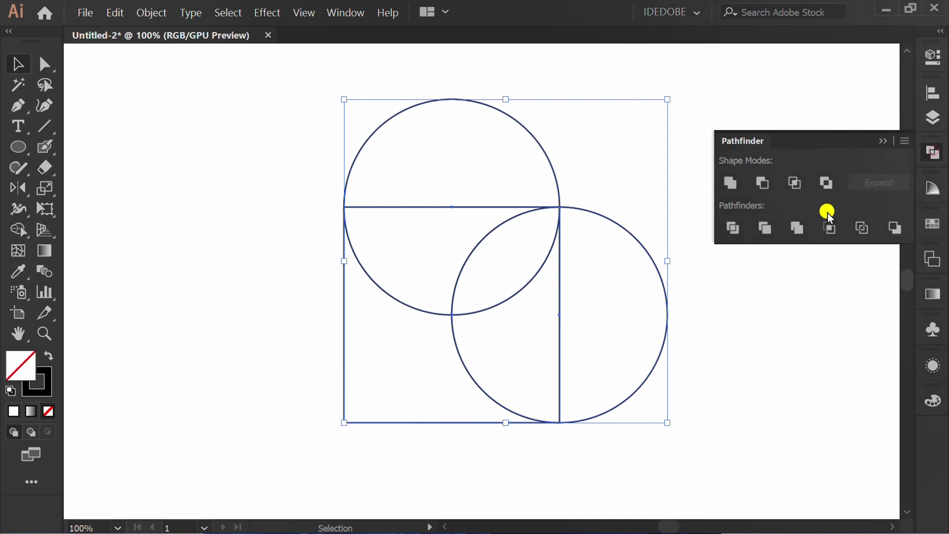
{"action": "left_click", "coordinate": [732, 186]}
{"action": "left_click", "coordinate": [883, 142]}
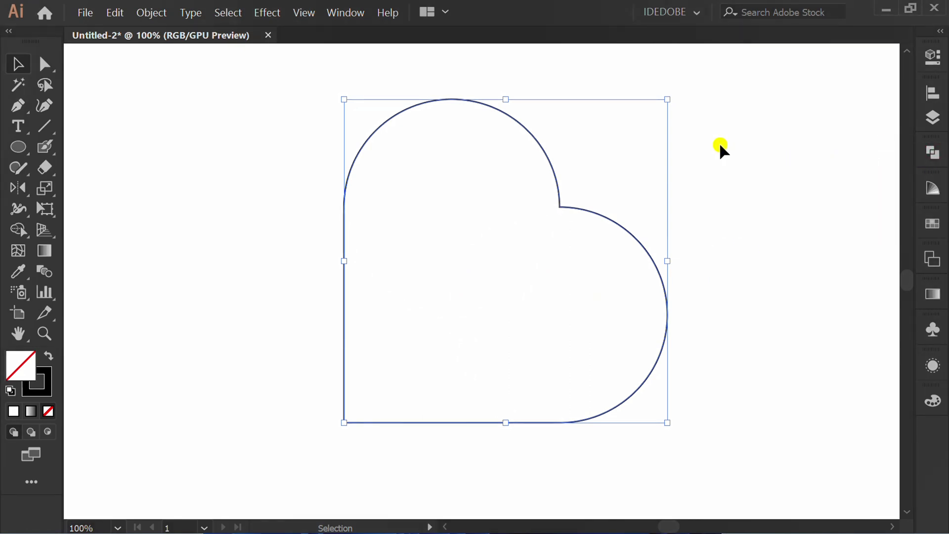
- Rotate the merged shape 45° into an upright heart and reselect it
{"action": "left_click_drag", "start_coordinate": [673, 90], "coordinate": [536, 118], "text": "shift"}
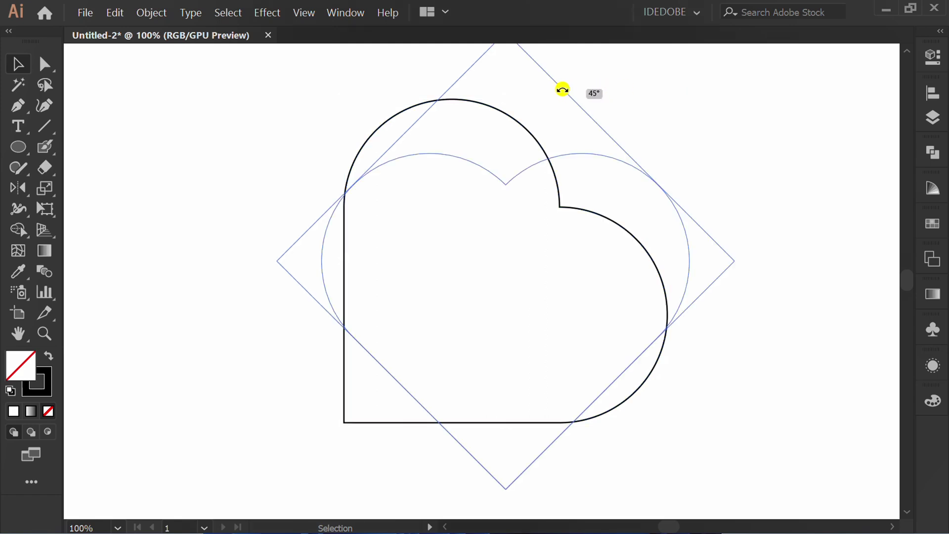
{"action": "left_click", "coordinate": [367, 369]}
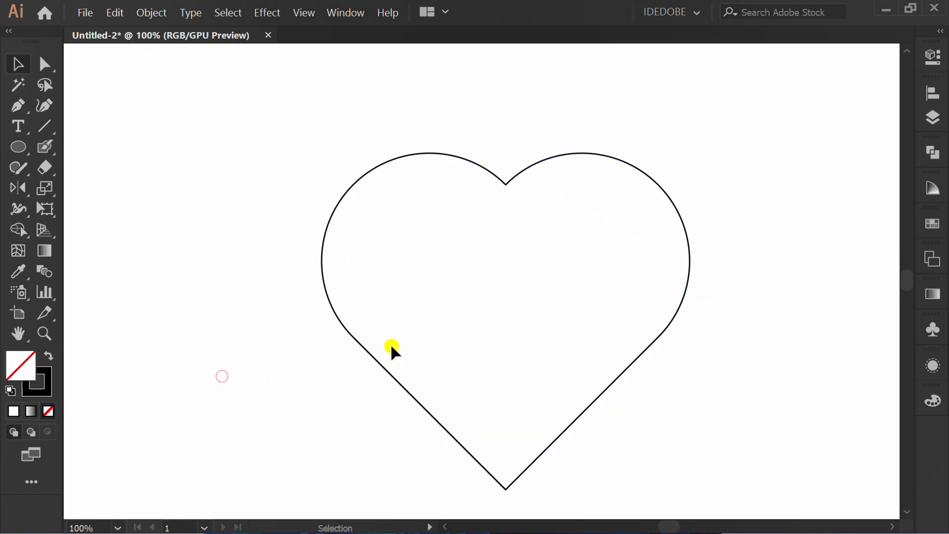
{"action": "scroll", "coordinate": [390, 344], "scroll_direction": "down", "scroll_amount": 1, "text": "alt"}
{"action": "key", "text": "space"}
{"action": "left_click_drag", "start_coordinate": [604, 408], "coordinate": [630, 373]}
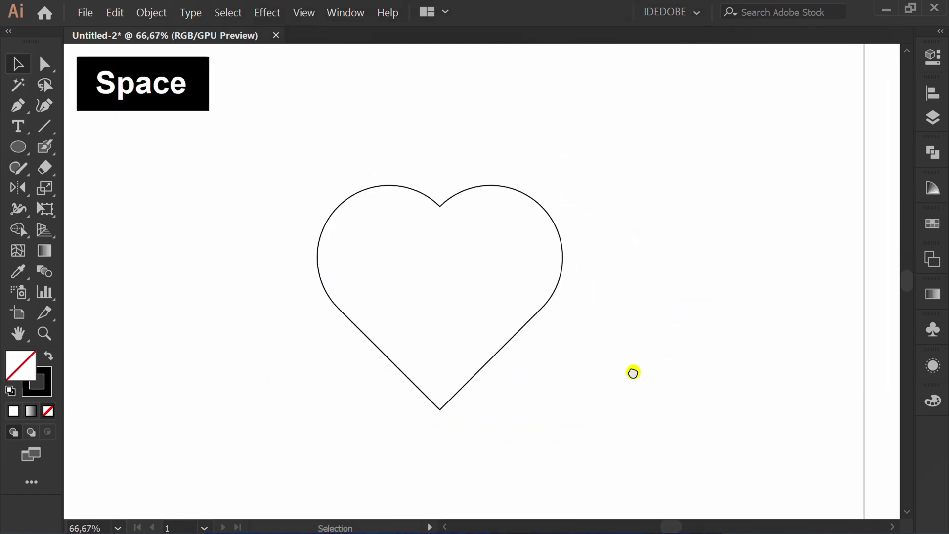
{"action": "left_click_drag", "start_coordinate": [623, 145], "coordinate": [261, 426]}
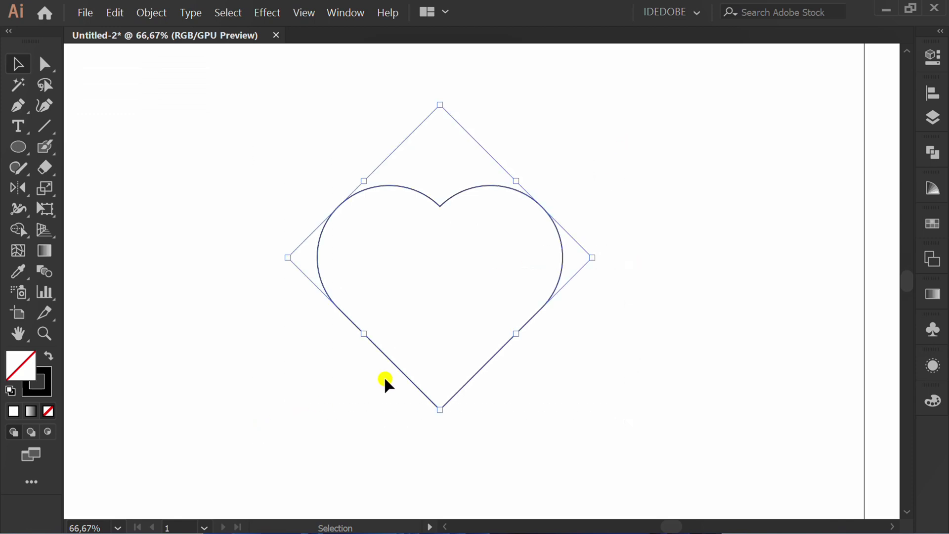
- Give the heart a red swatch fill and set its stroke to None
{"action": "left_click", "coordinate": [933, 55]}
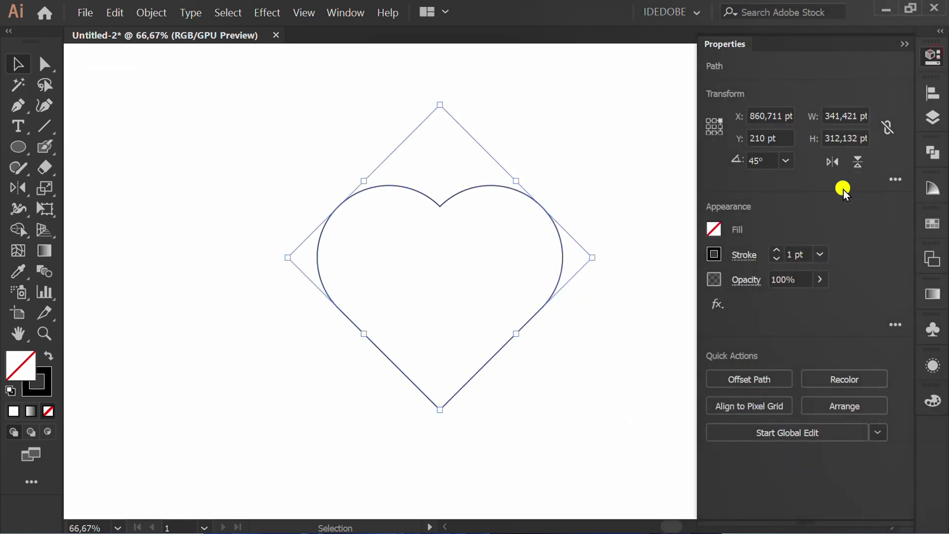
{"action": "left_click", "coordinate": [714, 229]}
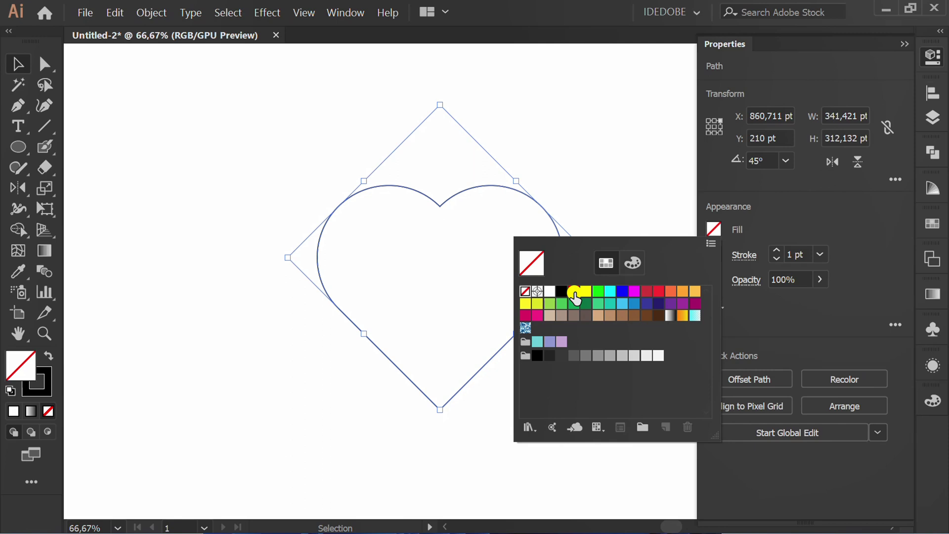
{"action": "left_click", "coordinate": [573, 291]}
{"action": "left_click", "coordinate": [806, 206]}
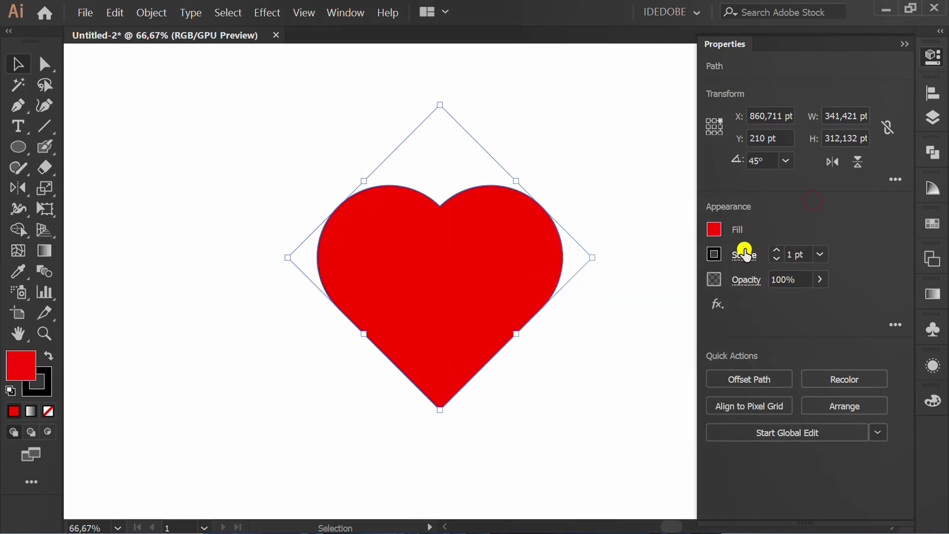
{"action": "left_click", "coordinate": [716, 255]}
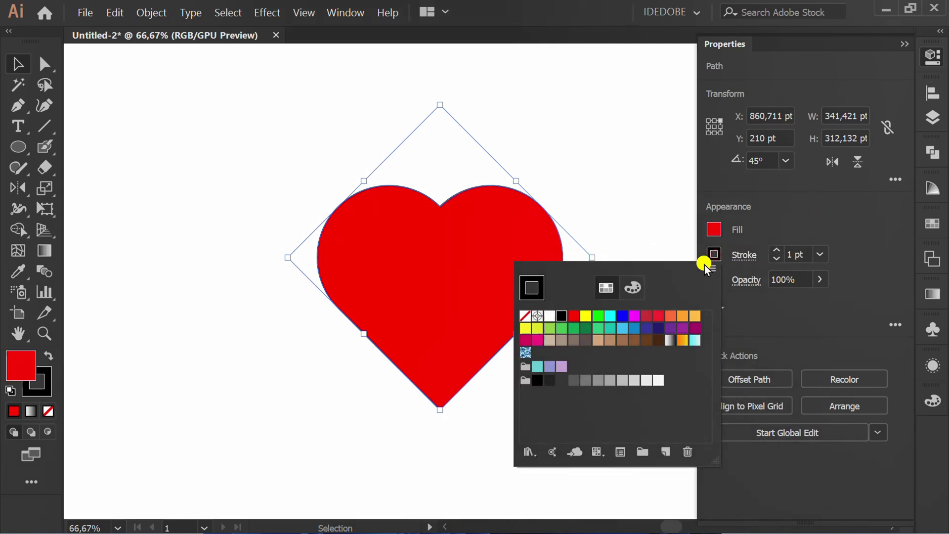
{"action": "left_click", "coordinate": [524, 317]}
{"action": "key", "text": "shift+Tab"}
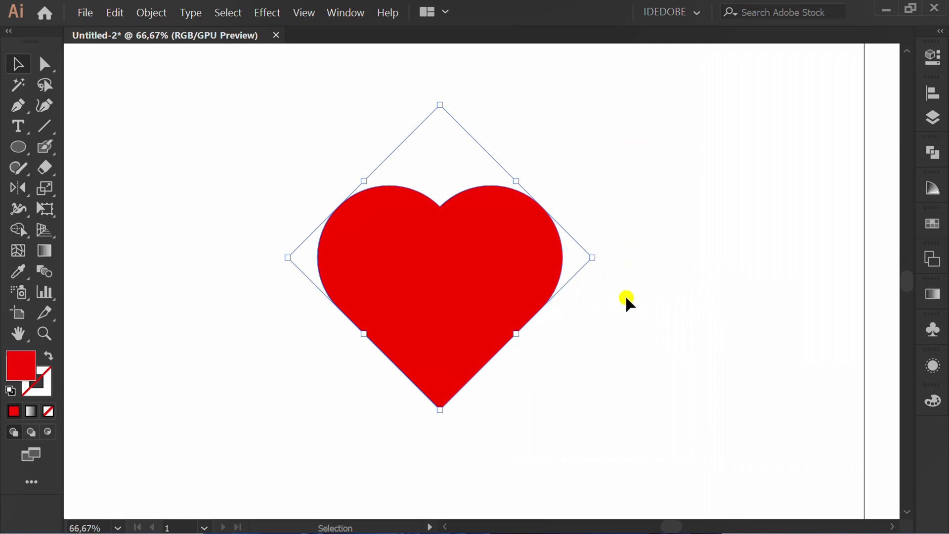
{"action": "left_click", "coordinate": [629, 294]}
{"action": "scroll", "coordinate": [564, 223], "scroll_direction": "right", "scroll_amount": 3}
- Apply Extrude & Bevel to the heart with preview on and 200 pt extrusion depth
{"action": "left_click_drag", "start_coordinate": [505, 135], "coordinate": [166, 429]}
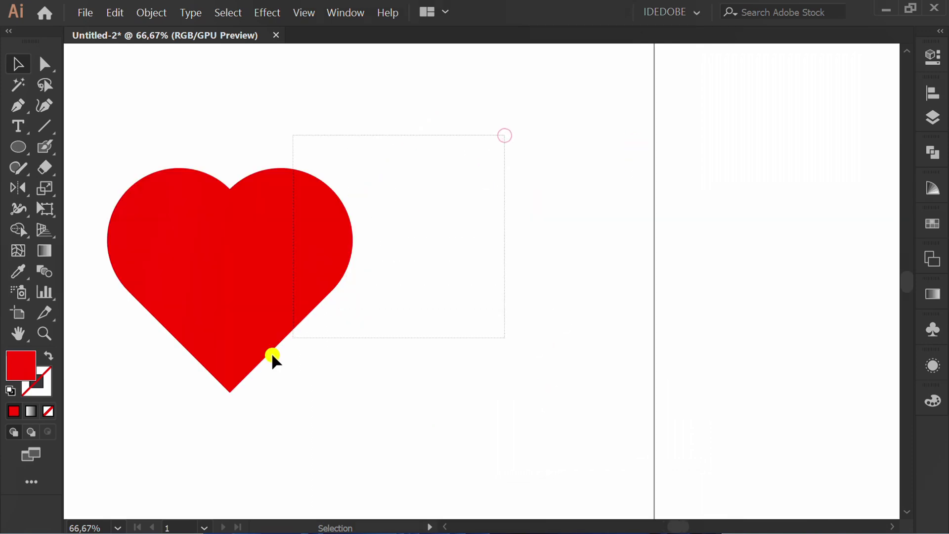
{"action": "left_click", "coordinate": [266, 15]}
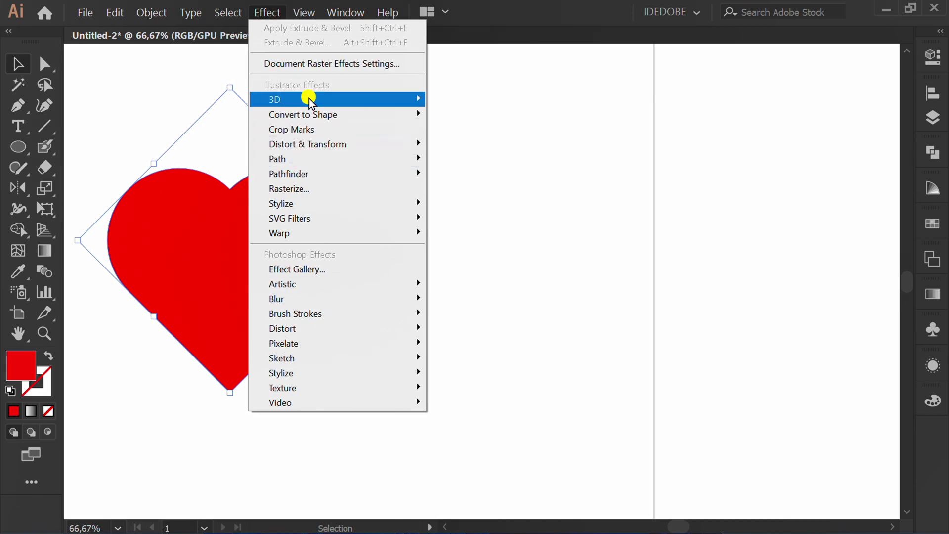
{"action": "mouse_move", "coordinate": [275, 100]}
{"action": "left_click", "coordinate": [520, 103]}
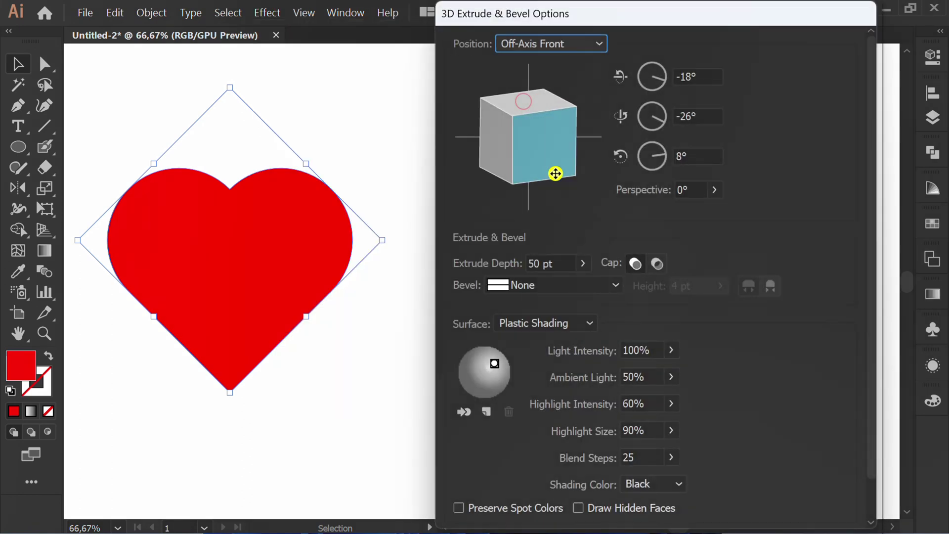
{"action": "scroll", "coordinate": [667, 317], "scroll_direction": "down", "scroll_amount": 2}
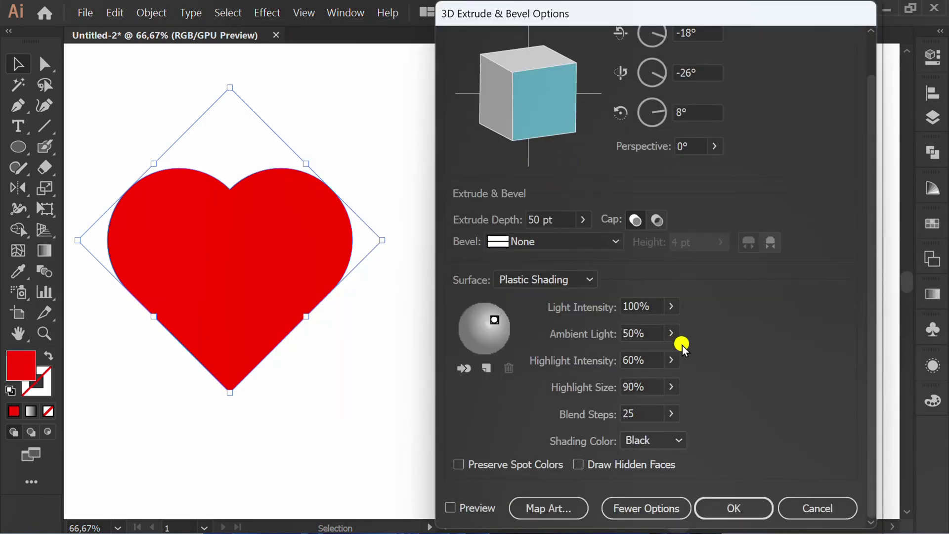
{"action": "left_click", "coordinate": [449, 508]}
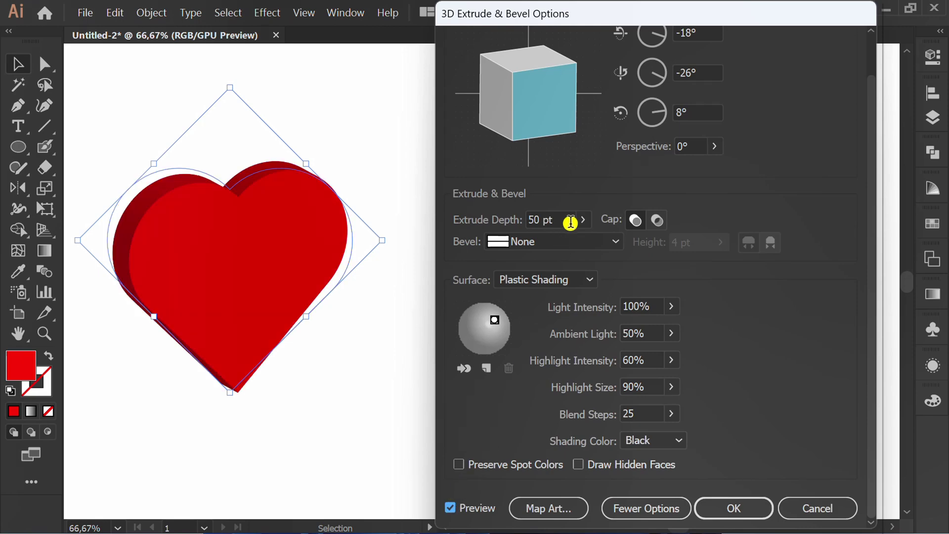
{"action": "left_click", "coordinate": [570, 219]}
{"action": "type", "text": "200"}
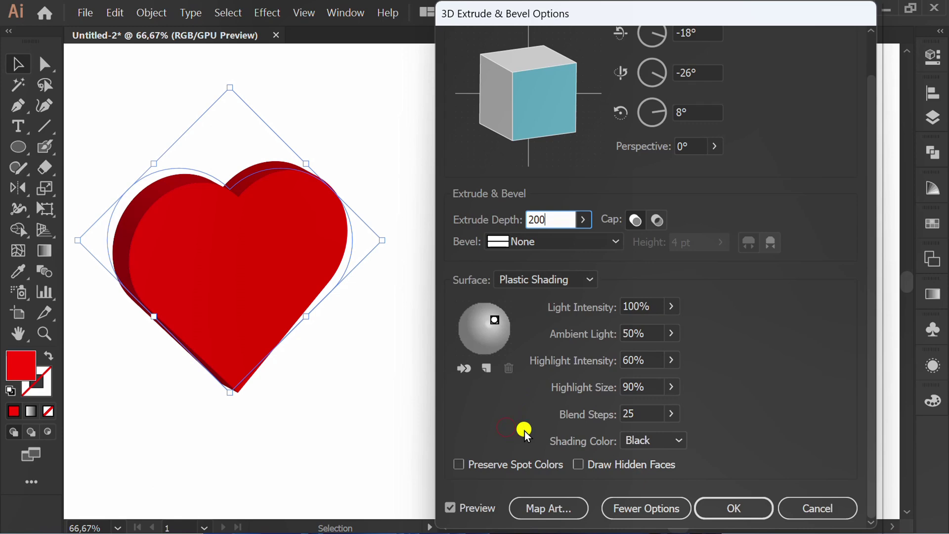
{"action": "left_click", "coordinate": [635, 414]}
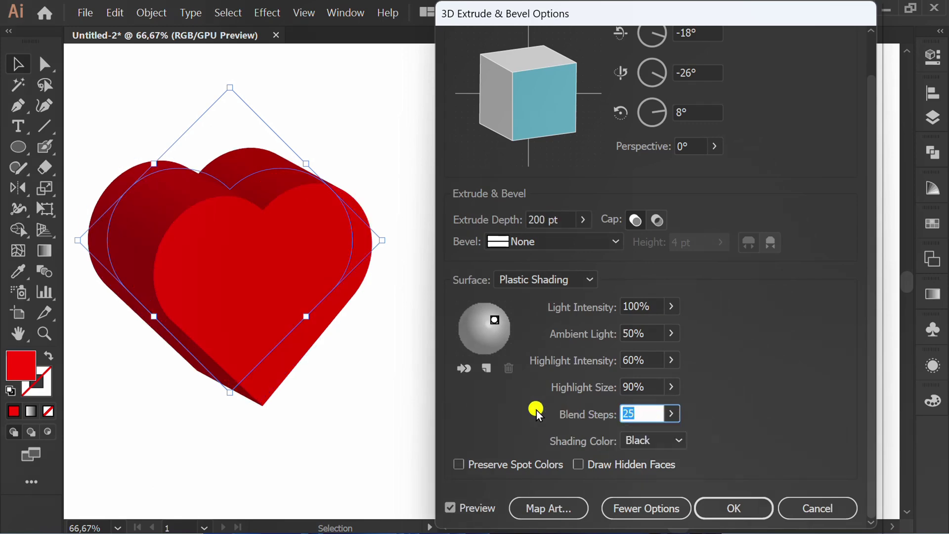
{"action": "type", "text": "100"}
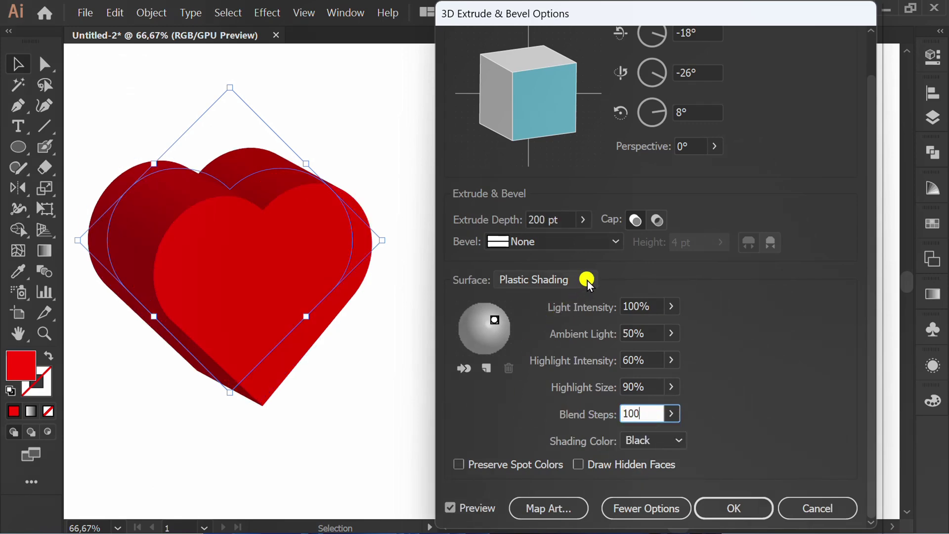
- Set Diffuse Shading with 60% ambient light and a Rounded bevel
{"action": "left_click", "coordinate": [588, 281]}
{"action": "left_click", "coordinate": [576, 335]}
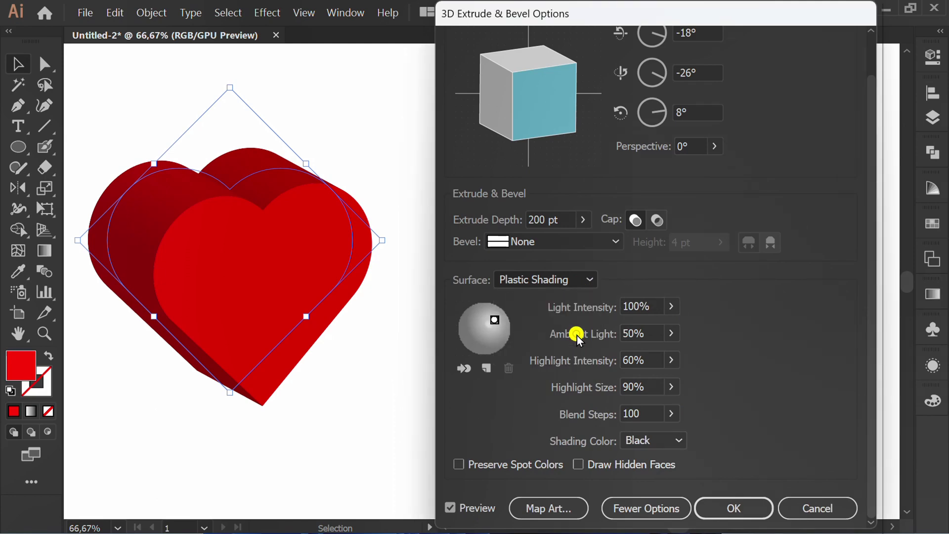
{"action": "left_click", "coordinate": [655, 333]}
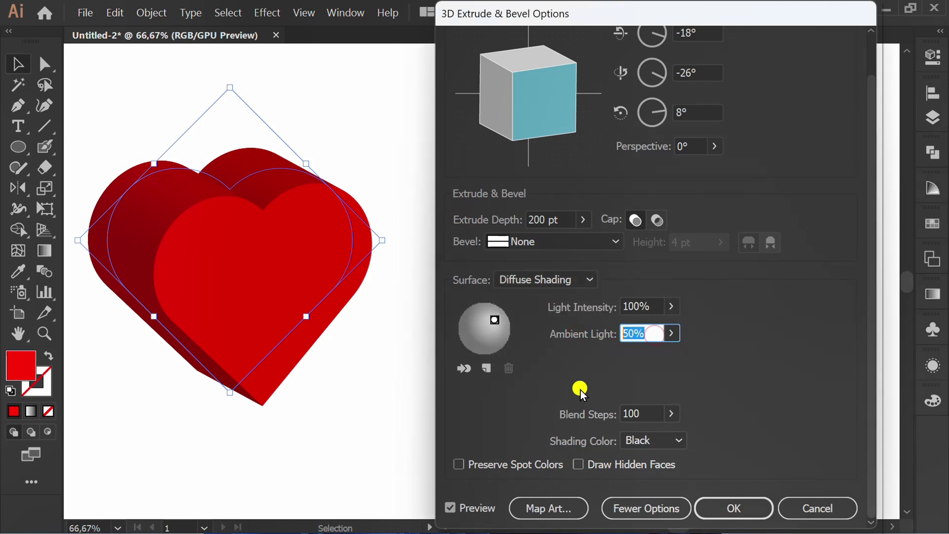
{"action": "type", "text": "60"}
{"action": "left_click", "coordinate": [648, 413]}
{"action": "scroll", "coordinate": [757, 387], "scroll_direction": "up", "scroll_amount": 2}
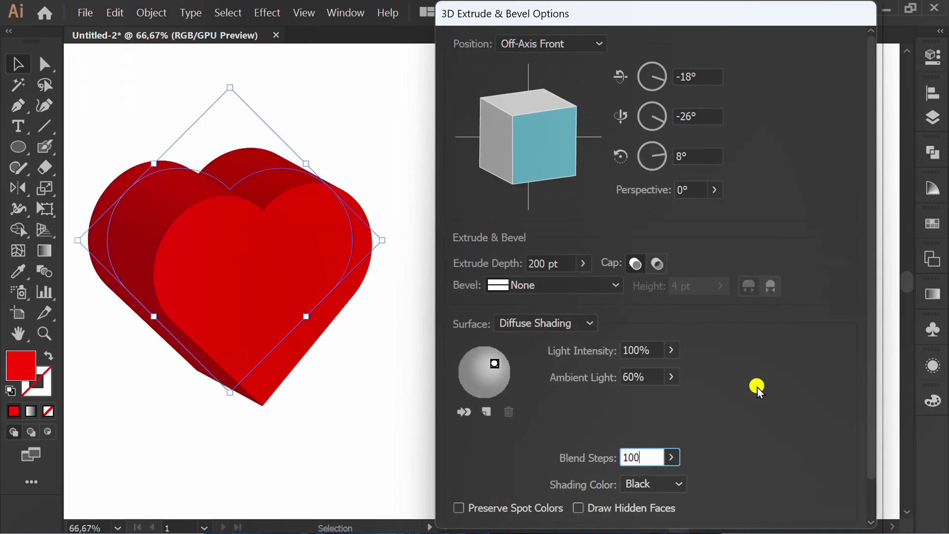
{"action": "left_click", "coordinate": [617, 285]}
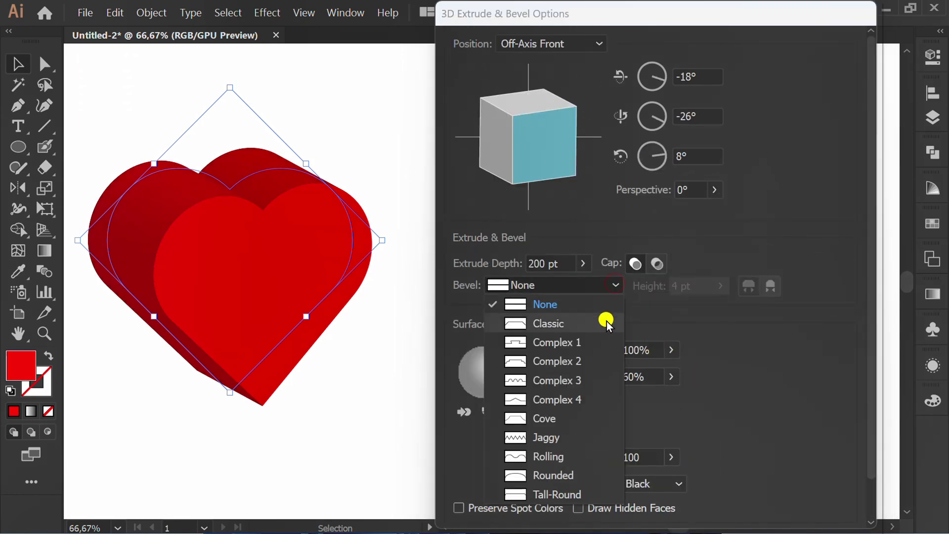
{"action": "left_click", "coordinate": [590, 475]}
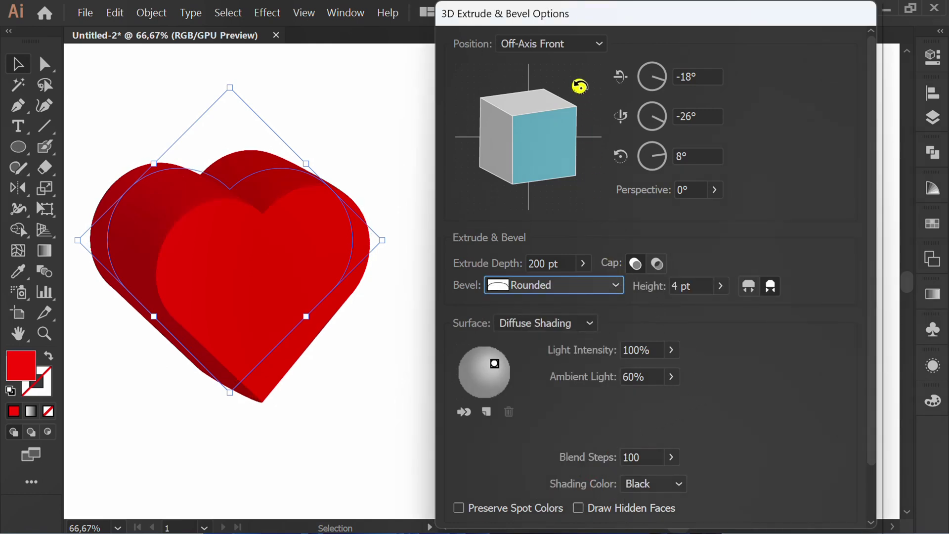
- Use the Front position, 99 pt bevel height and an up-left light, then apply
{"action": "left_click", "coordinate": [593, 43]}
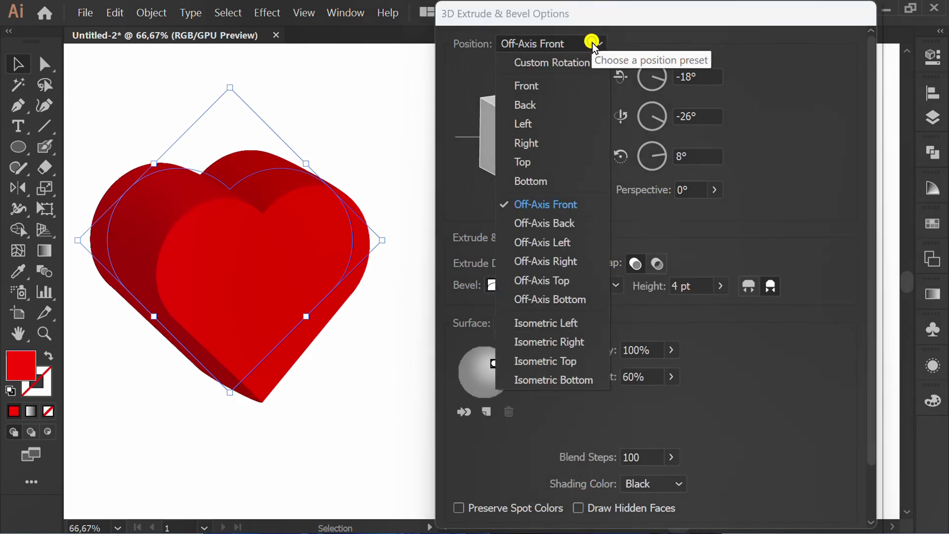
{"action": "left_click", "coordinate": [530, 85]}
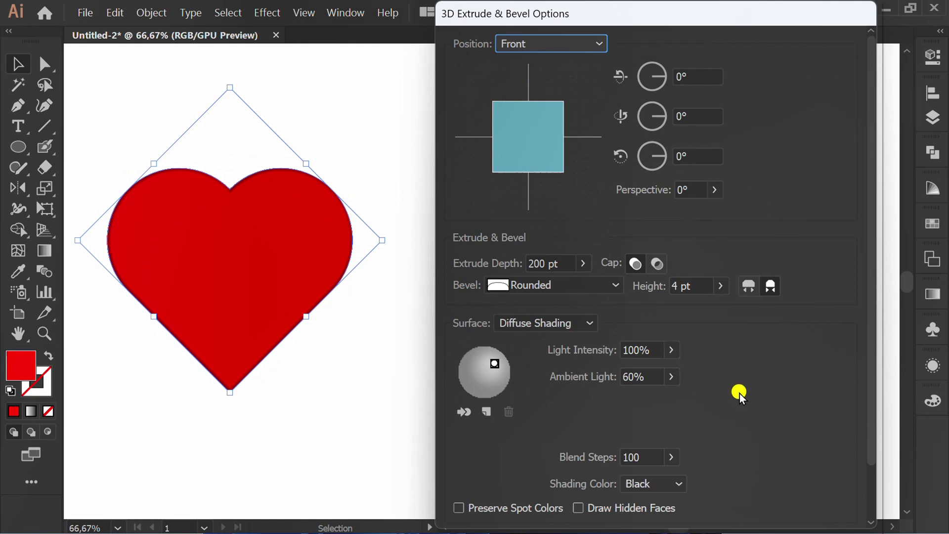
{"action": "left_click", "coordinate": [694, 285]}
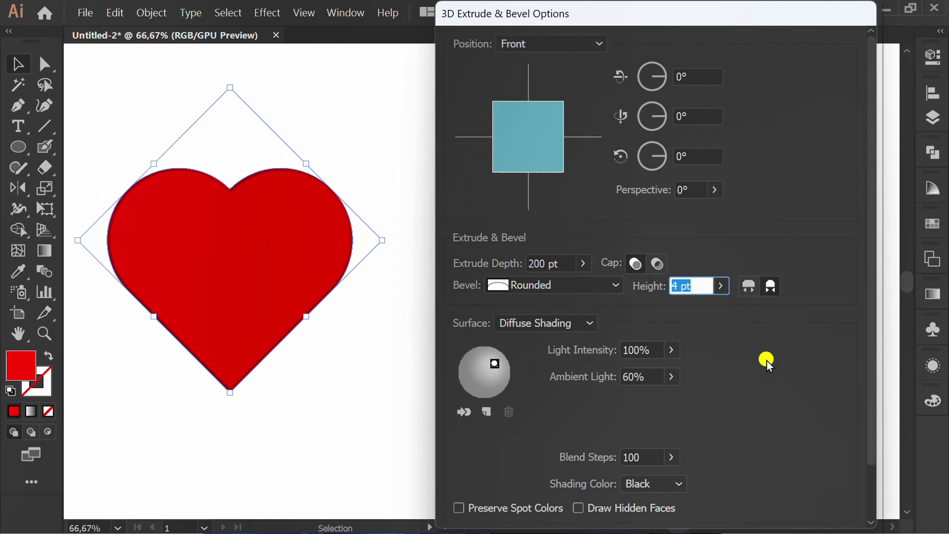
{"action": "type", "text": "99"}
{"action": "left_click", "coordinate": [652, 350]}
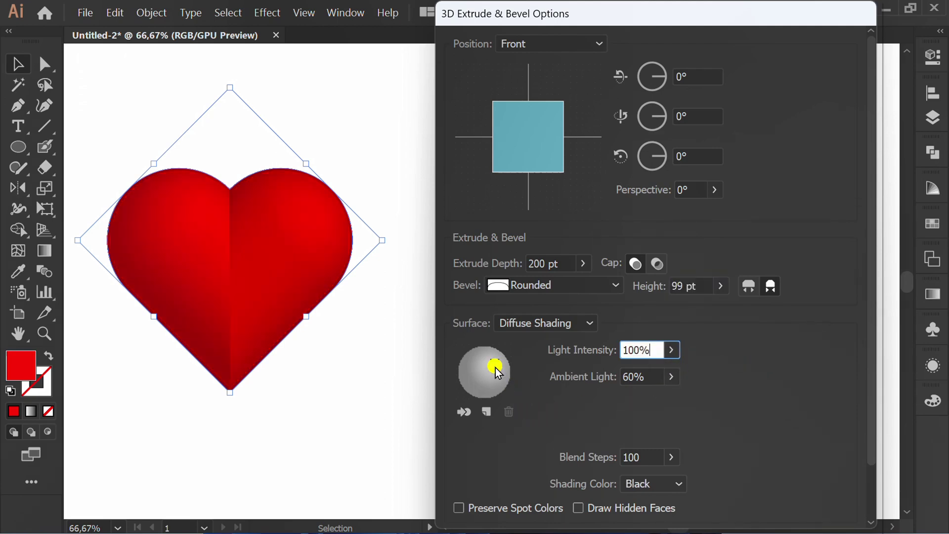
{"action": "left_click_drag", "start_coordinate": [490, 365], "coordinate": [487, 360]}
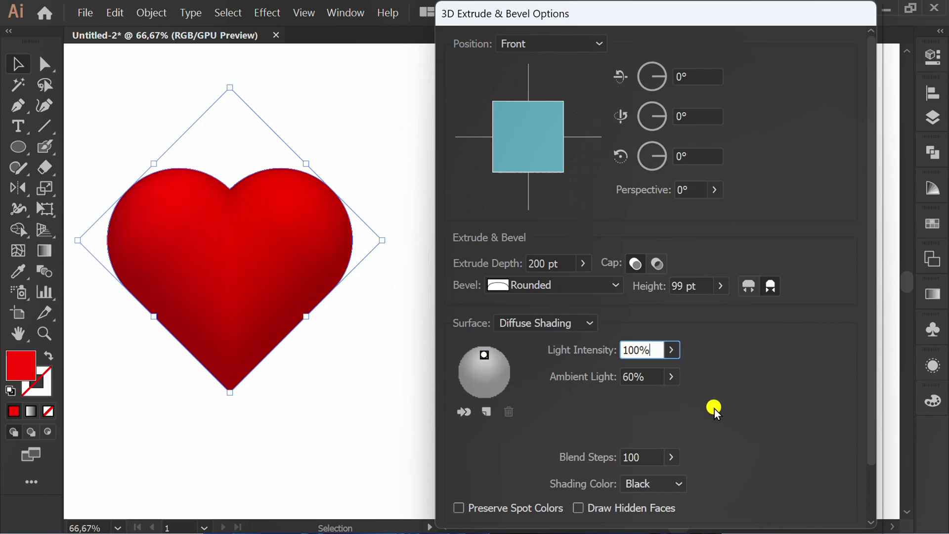
{"action": "scroll", "coordinate": [768, 414], "scroll_direction": "down", "scroll_amount": 2}
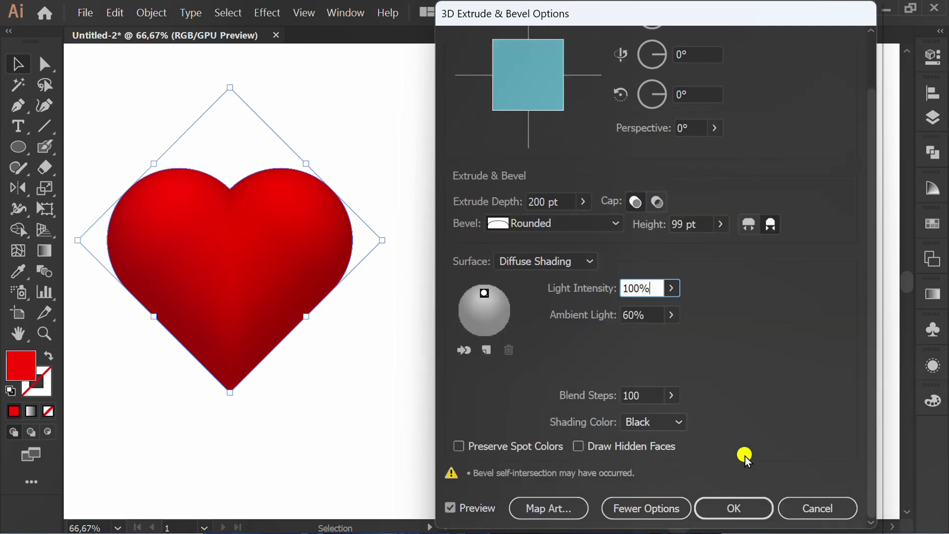
{"action": "left_click", "coordinate": [733, 509]}
- Recentre the view and drag a wide, flat ellipse beneath the heart's point
{"action": "key", "text": "space"}
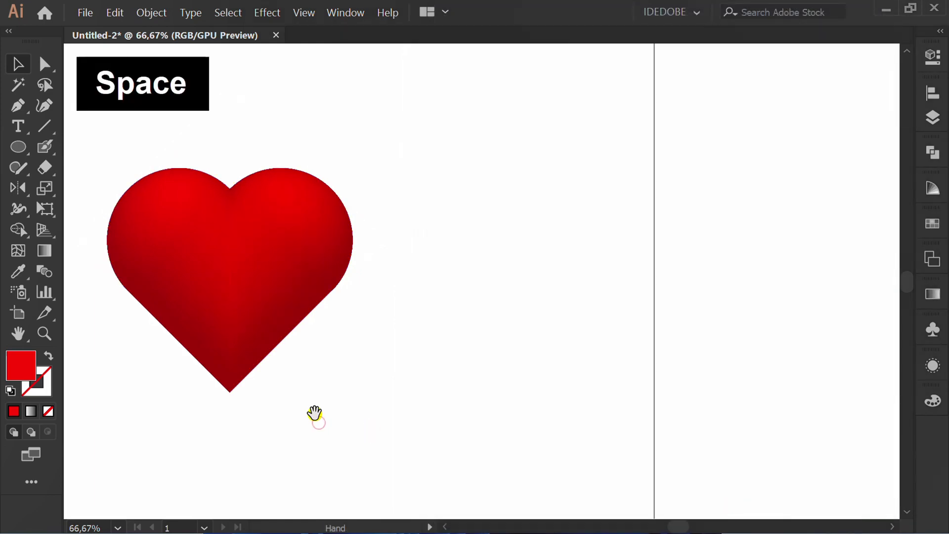
{"action": "left_click_drag", "start_coordinate": [316, 415], "coordinate": [540, 398]}
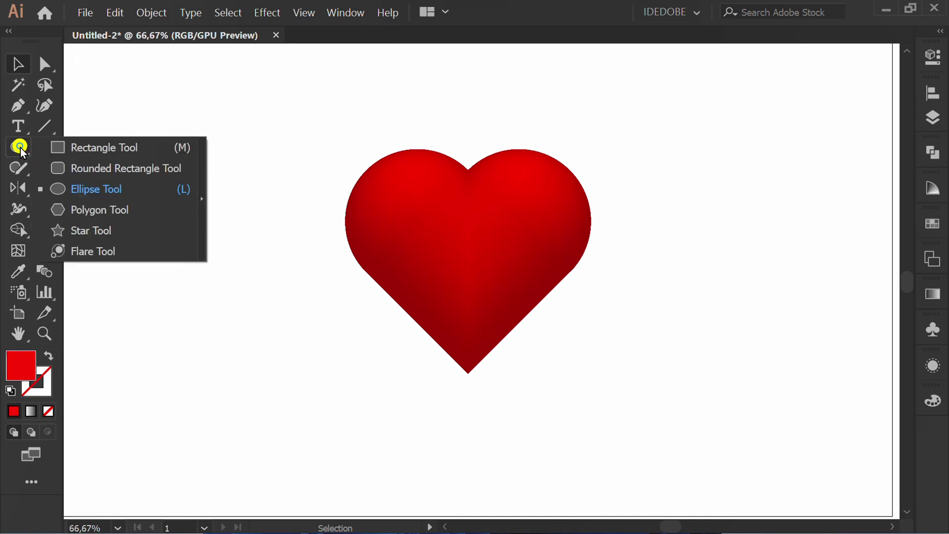
{"action": "left_click_drag", "start_coordinate": [20, 148], "coordinate": [117, 191]}
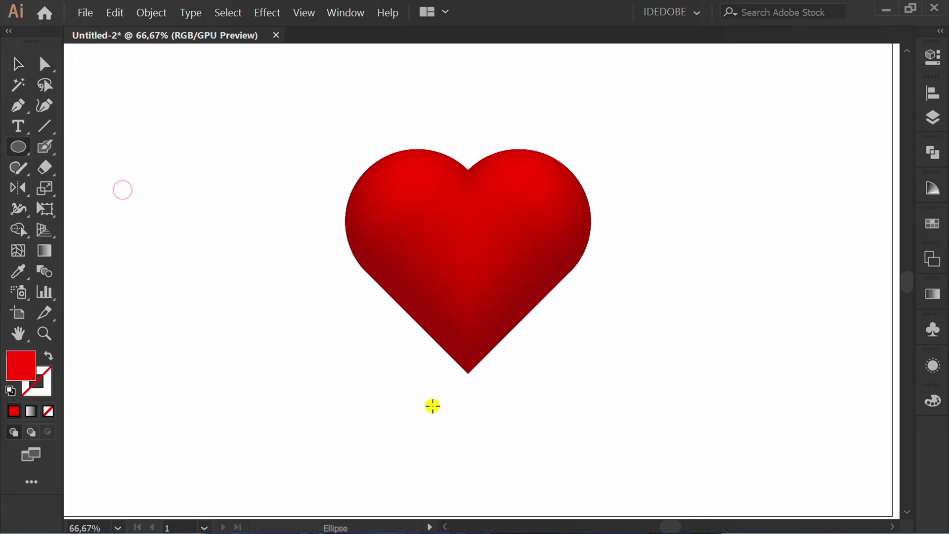
{"action": "left_click_drag", "start_coordinate": [393, 358], "coordinate": [546, 426]}
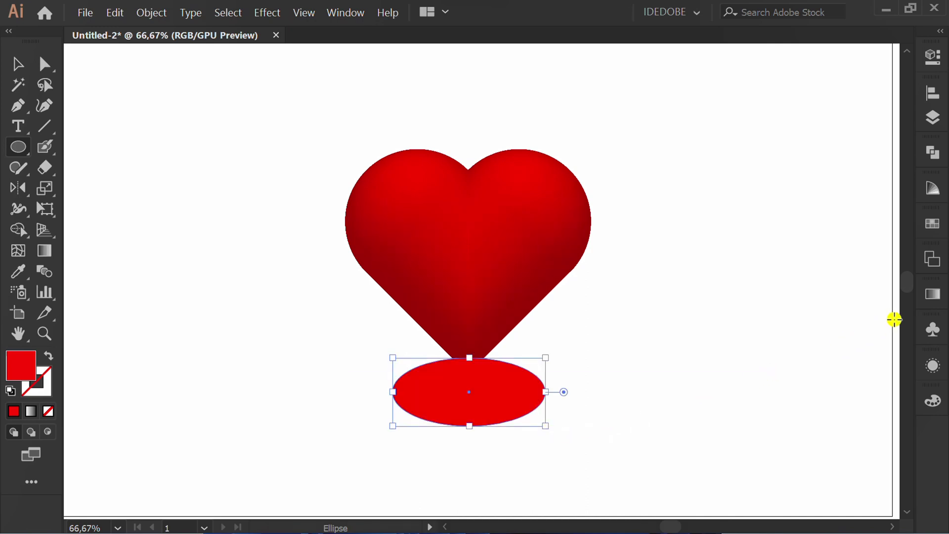
- Give the ellipse a reversed radial gradient that is dark at the centre
{"action": "left_click", "coordinate": [933, 294]}
{"action": "left_click", "coordinate": [732, 307]}
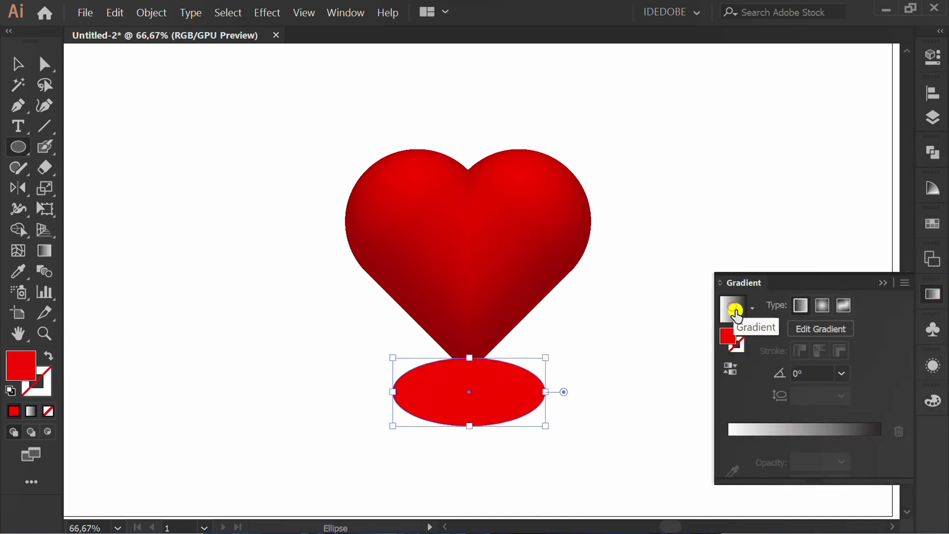
{"action": "left_click", "coordinate": [821, 306]}
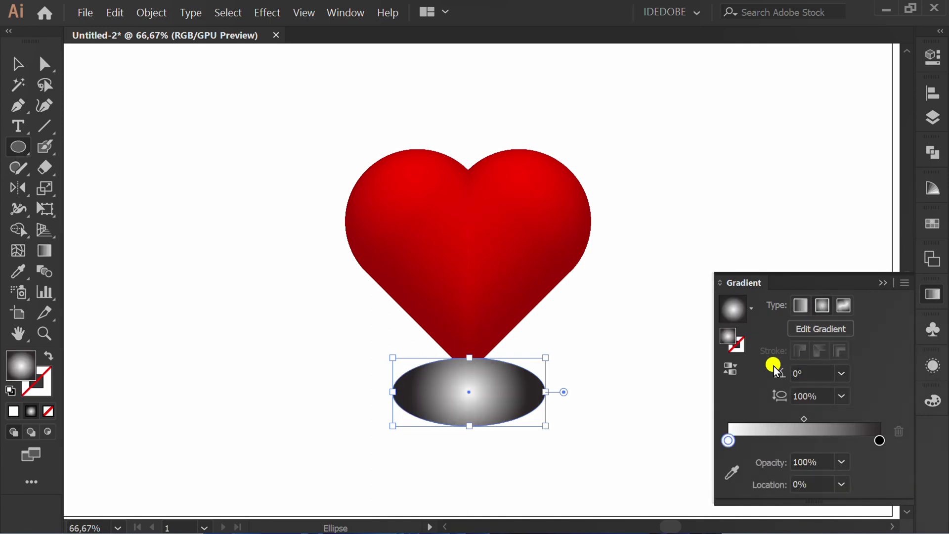
{"action": "left_click", "coordinate": [734, 370]}
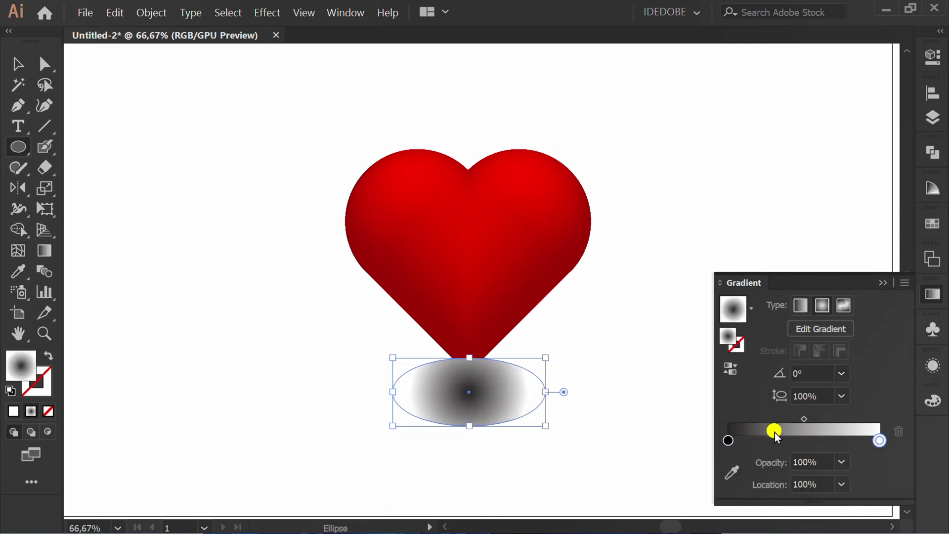
- Set the white gradient stop to 0% opacity and the black stop to 40%
{"action": "left_click", "coordinate": [878, 447]}
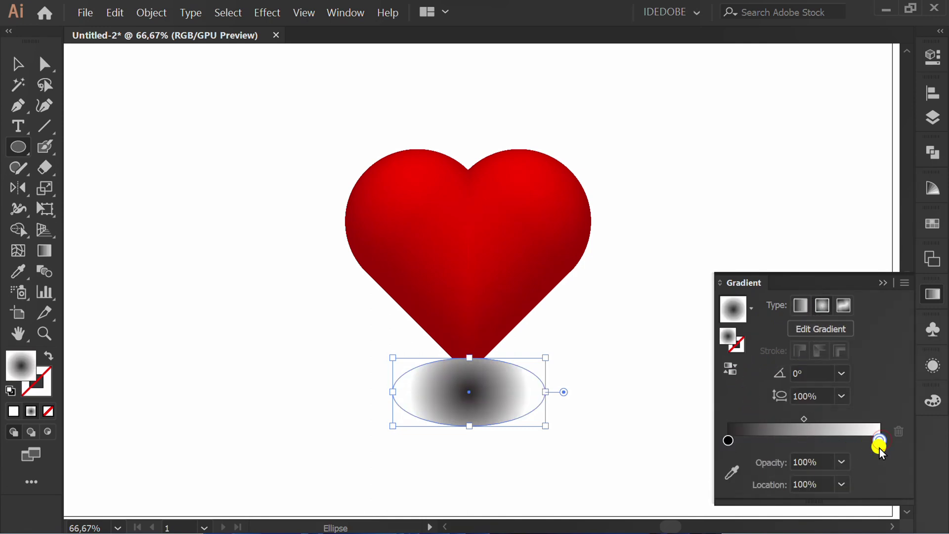
{"action": "left_click", "coordinate": [840, 462]}
{"action": "left_click", "coordinate": [875, 252]}
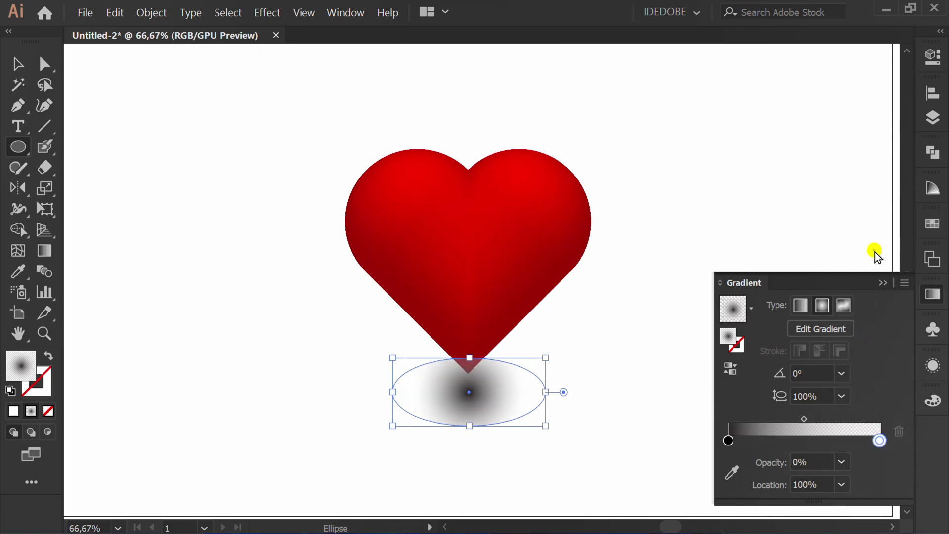
{"action": "left_click", "coordinate": [728, 442]}
{"action": "left_click", "coordinate": [842, 461]}
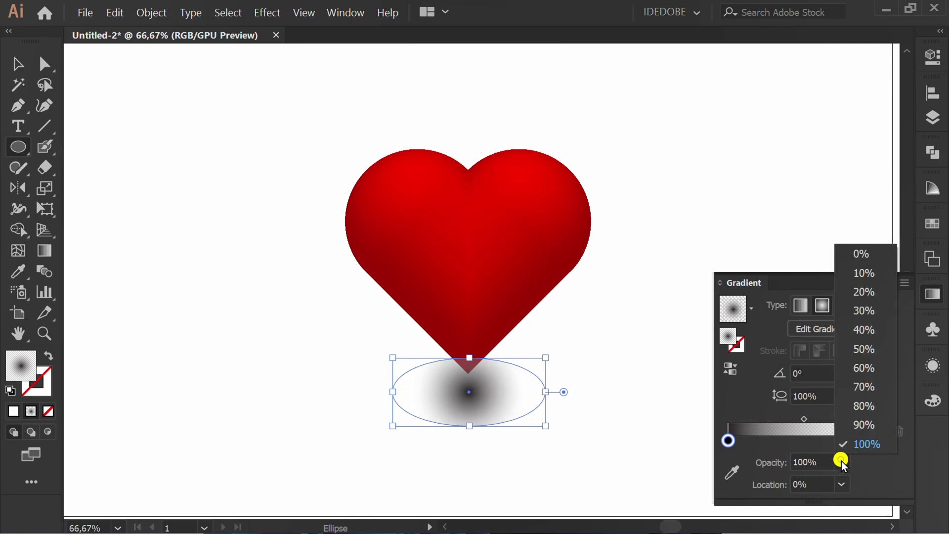
{"action": "left_click", "coordinate": [868, 331]}
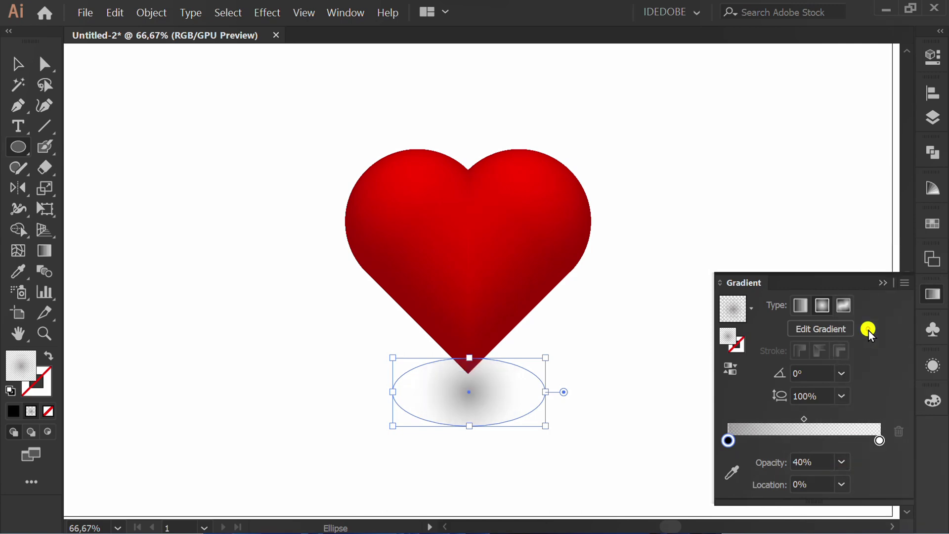
{"action": "left_click", "coordinate": [880, 285]}
{"action": "scroll", "coordinate": [462, 425], "scroll_direction": "up", "scroll_amount": 2, "text": "alt"}
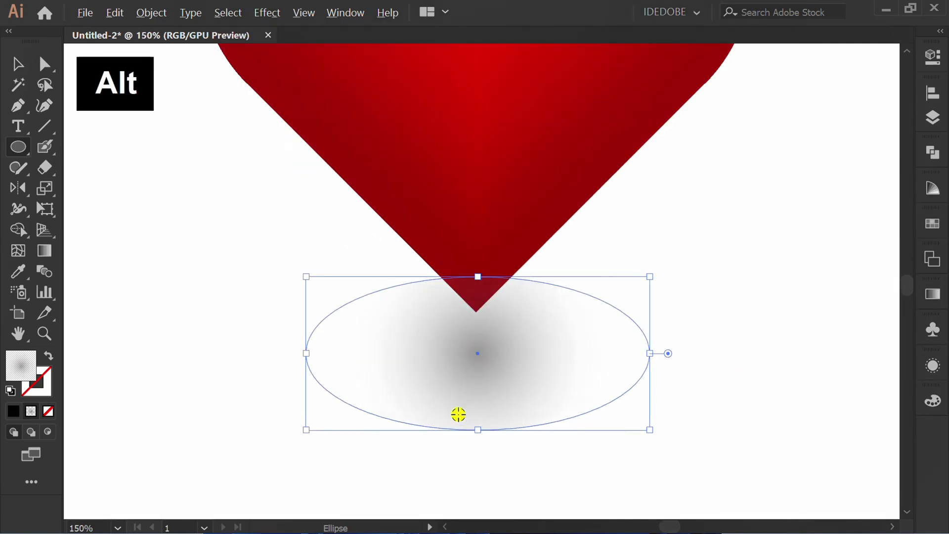
{"action": "scroll", "coordinate": [458, 415], "scroll_direction": "up", "scroll_amount": 1, "text": "alt"}
- Squash the radial gradient into an oval and widen its reach slightly
{"action": "key", "text": "g"}
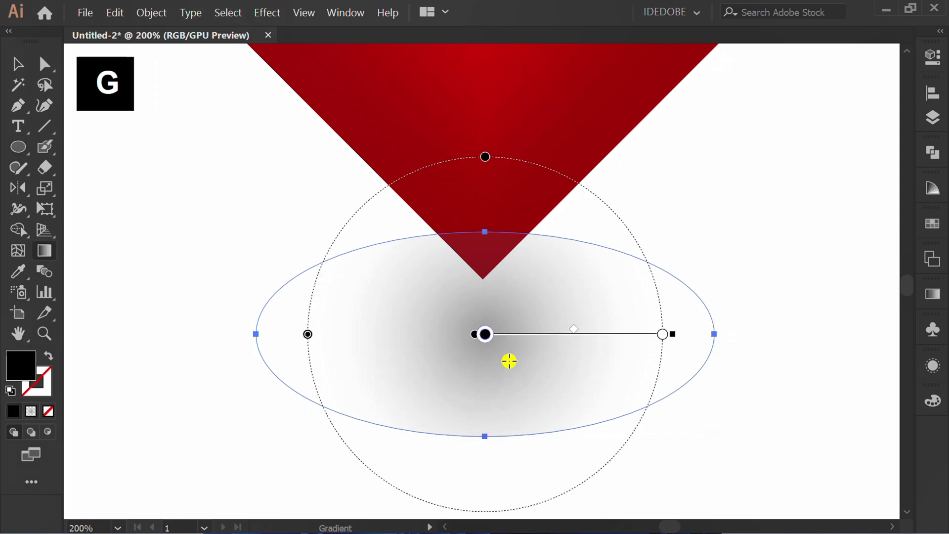
{"action": "left_click_drag", "start_coordinate": [485, 156], "coordinate": [481, 274]}
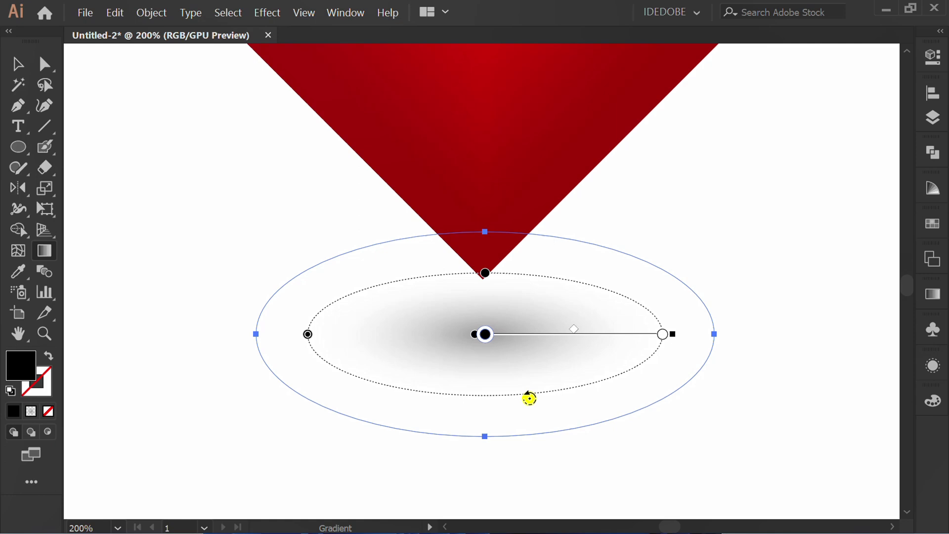
{"action": "left_click_drag", "start_coordinate": [672, 338], "coordinate": [681, 335]}
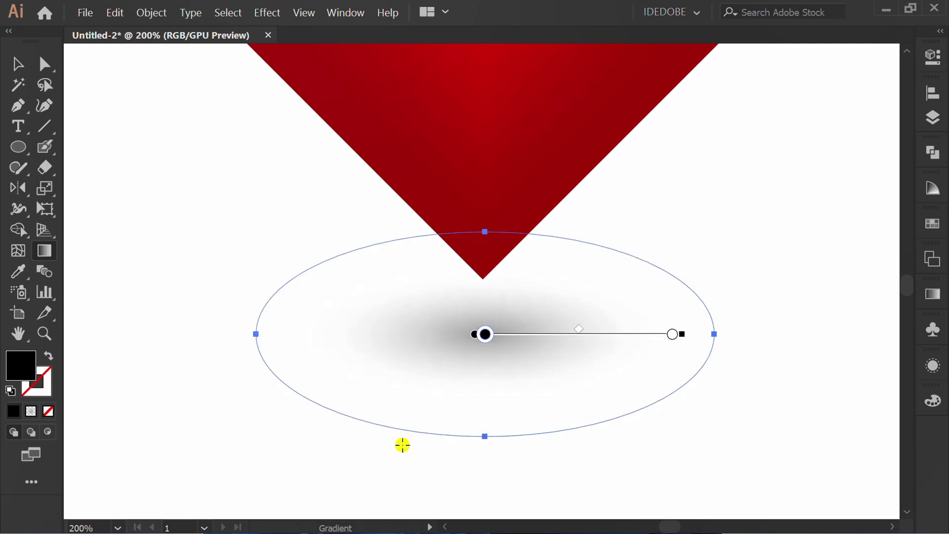
- Move the shadow up under the heart's tip and zoom out to the full artboard
{"action": "key", "text": "v"}
{"action": "left_click_drag", "start_coordinate": [485, 337], "coordinate": [483, 307]}
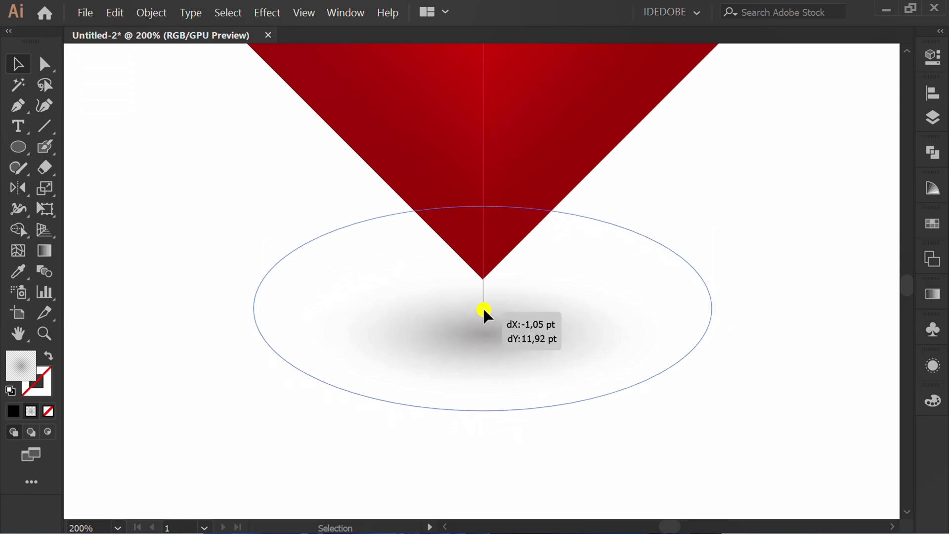
{"action": "left_click", "coordinate": [449, 454]}
{"action": "key", "text": "ctrl+0"}
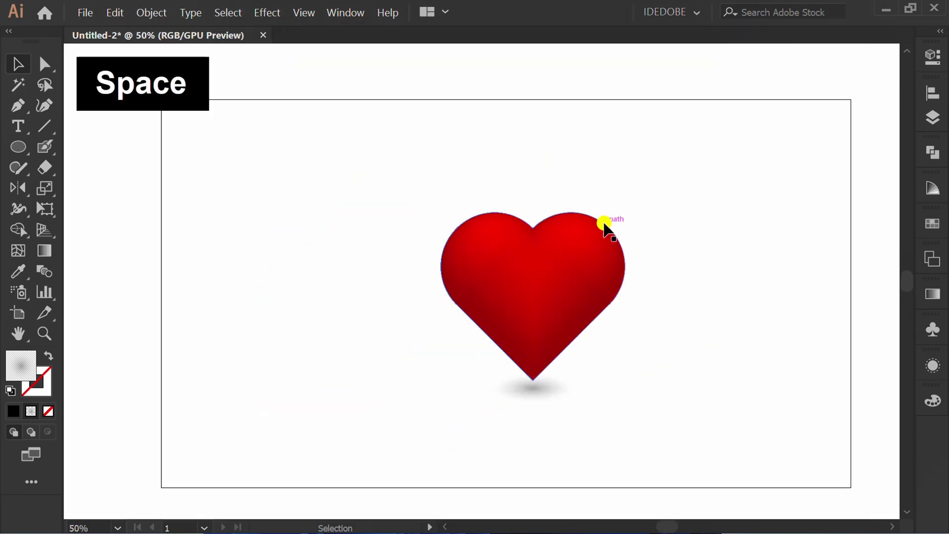
- Expand the 3D heart's appearance into editable faceted paths with Object > Expand Appearance
{"action": "left_click", "coordinate": [429, 279]}
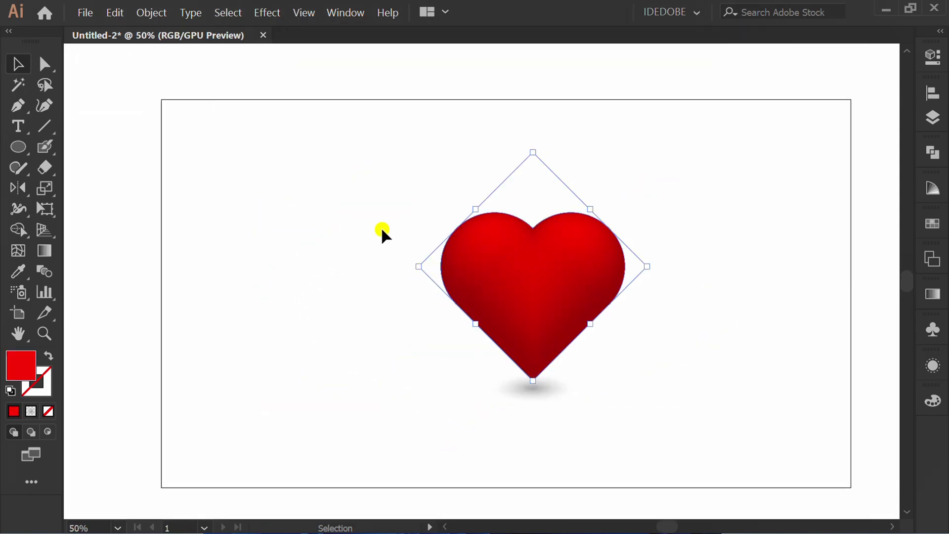
{"action": "left_click", "coordinate": [152, 14]}
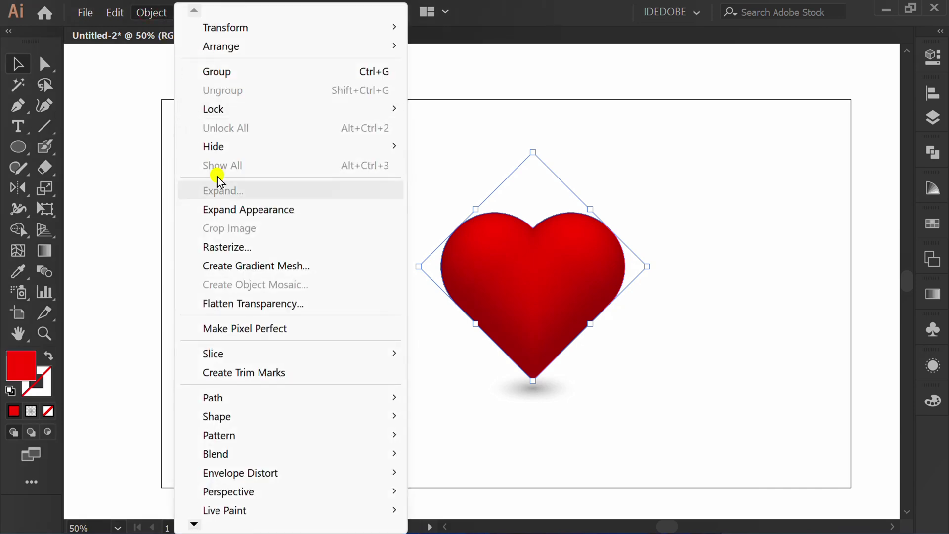
{"action": "left_click", "coordinate": [304, 208]}
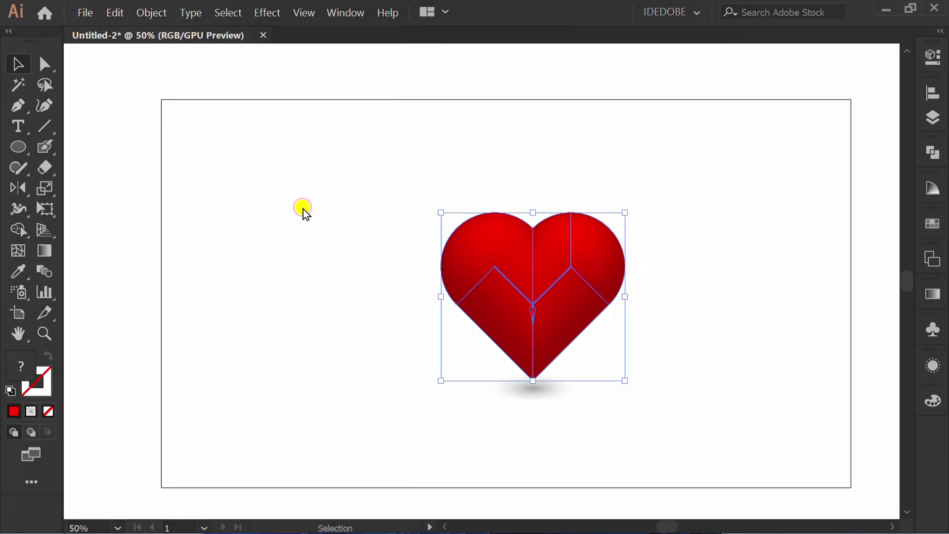
- Group the expanded heart pieces with their shadow, then reselect the group
{"action": "left_click", "coordinate": [320, 298]}
{"action": "left_click_drag", "start_coordinate": [634, 261], "coordinate": [402, 430]}
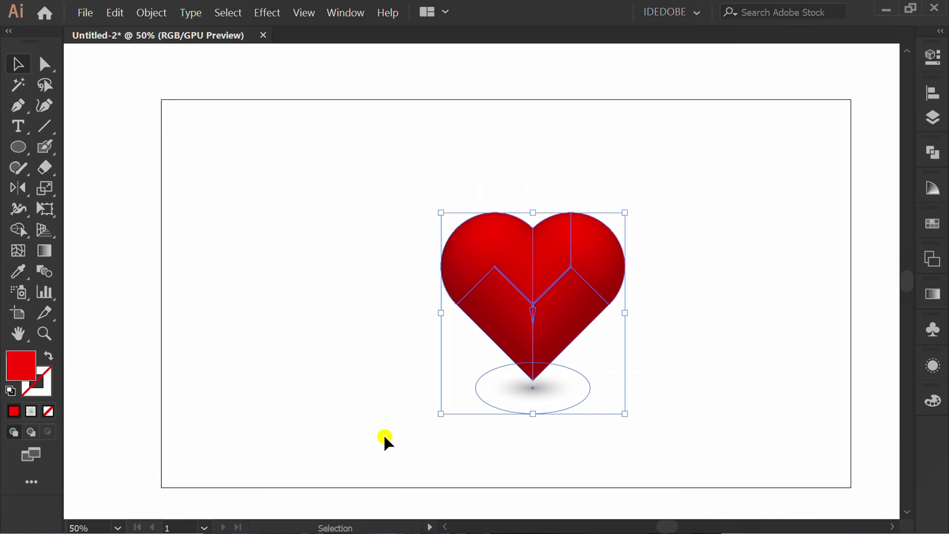
{"action": "right_click", "coordinate": [317, 206]}
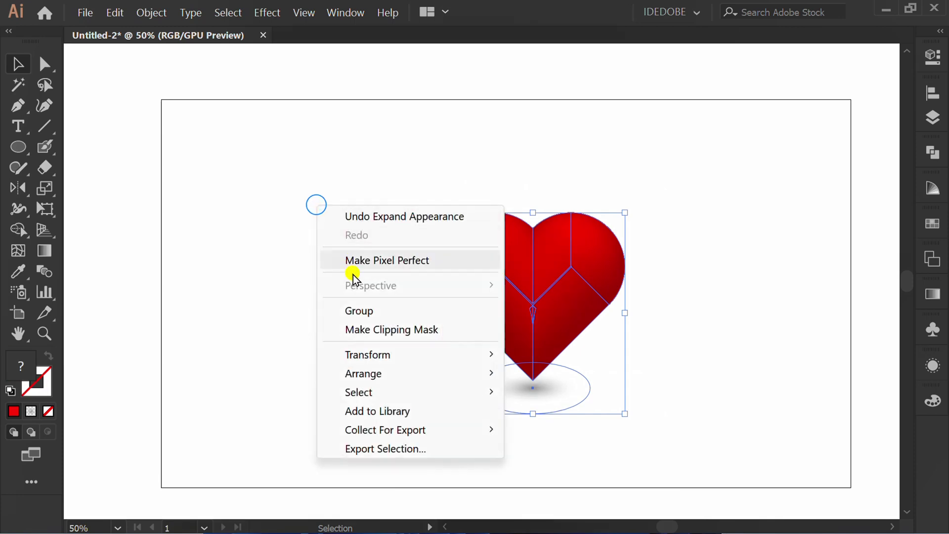
{"action": "left_click", "coordinate": [387, 312]}
{"action": "left_click", "coordinate": [437, 436]}
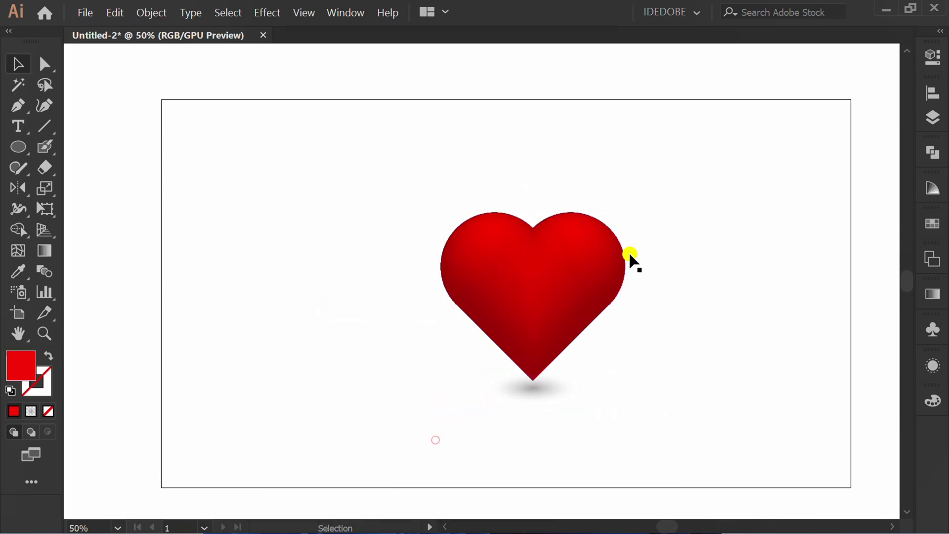
{"action": "left_click_drag", "start_coordinate": [660, 198], "coordinate": [433, 416]}
- Enlarge the heart group from its centre and add a smaller copy at upper left
{"action": "left_click_drag", "start_coordinate": [627, 415], "coordinate": [658, 424]}
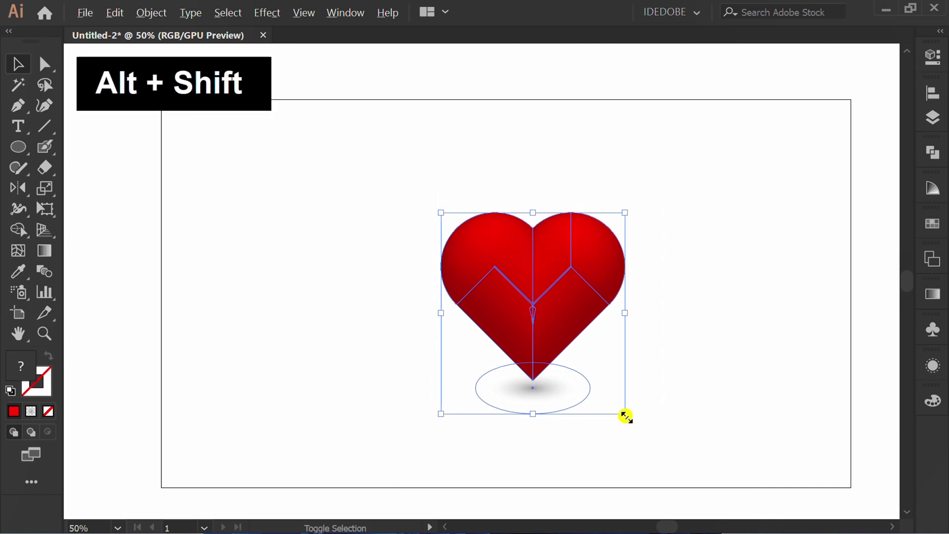
{"action": "left_click", "coordinate": [731, 291]}
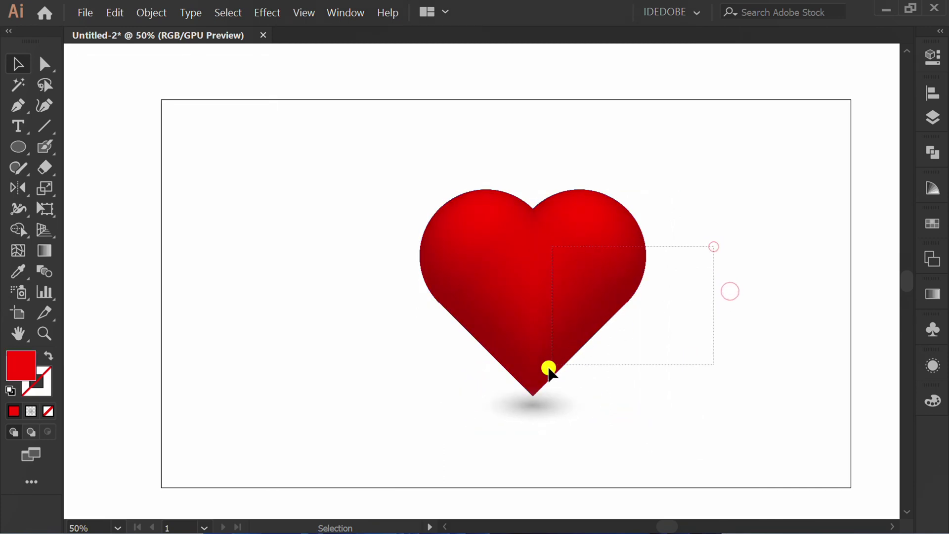
{"action": "left_click_drag", "start_coordinate": [549, 371], "coordinate": [314, 291]}
{"action": "left_click_drag", "start_coordinate": [414, 369], "coordinate": [373, 337]}
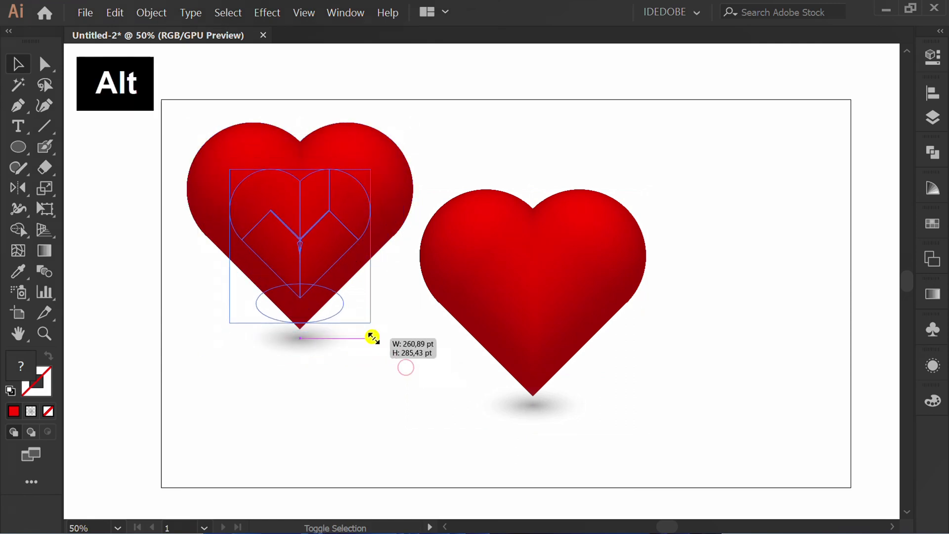
{"action": "left_click", "coordinate": [349, 405]}
- Duplicate the heart with its shadow to the right as the smallest of the three
{"action": "mouse_move", "coordinate": [393, 132]}
{"action": "left_mouse_down"}
{"action": "mouse_move", "coordinate": [289, 303]}
{"action": "mouse_move", "coordinate": [716, 255]}
{"action": "left_mouse_up"}
{"action": "left_click_drag", "start_coordinate": [796, 300], "coordinate": [760, 248]}
{"action": "left_click", "coordinate": [729, 354]}
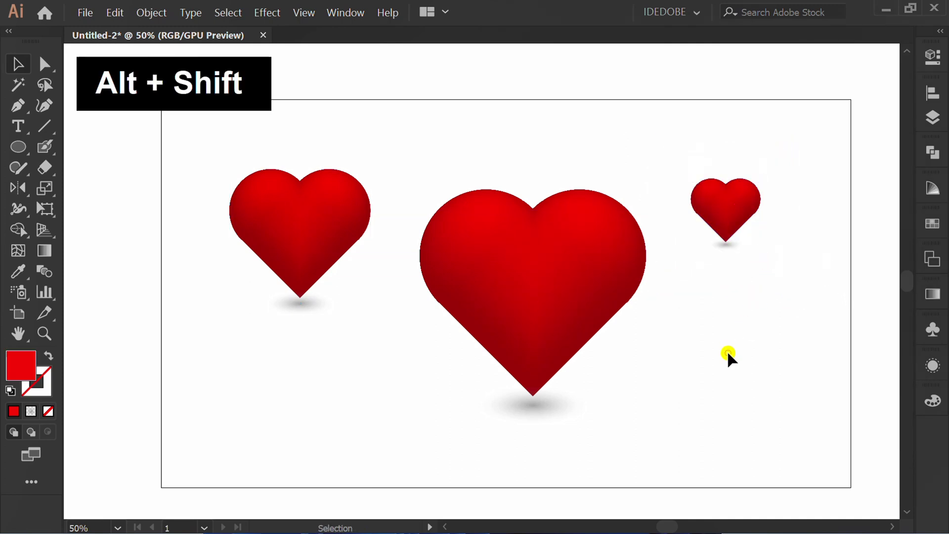
{"action": "key", "text": "space"}
{"action": "left_click_drag", "start_coordinate": [727, 352], "coordinate": [705, 345]}
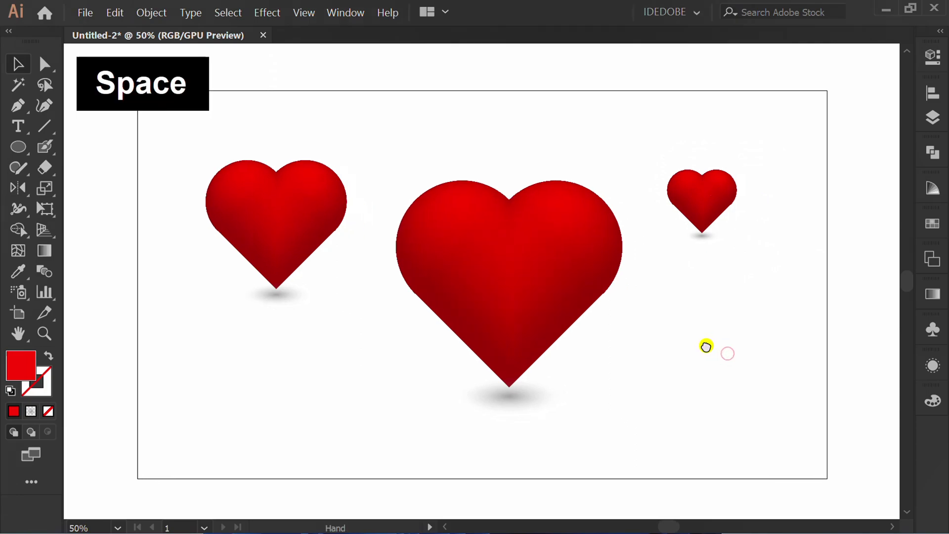